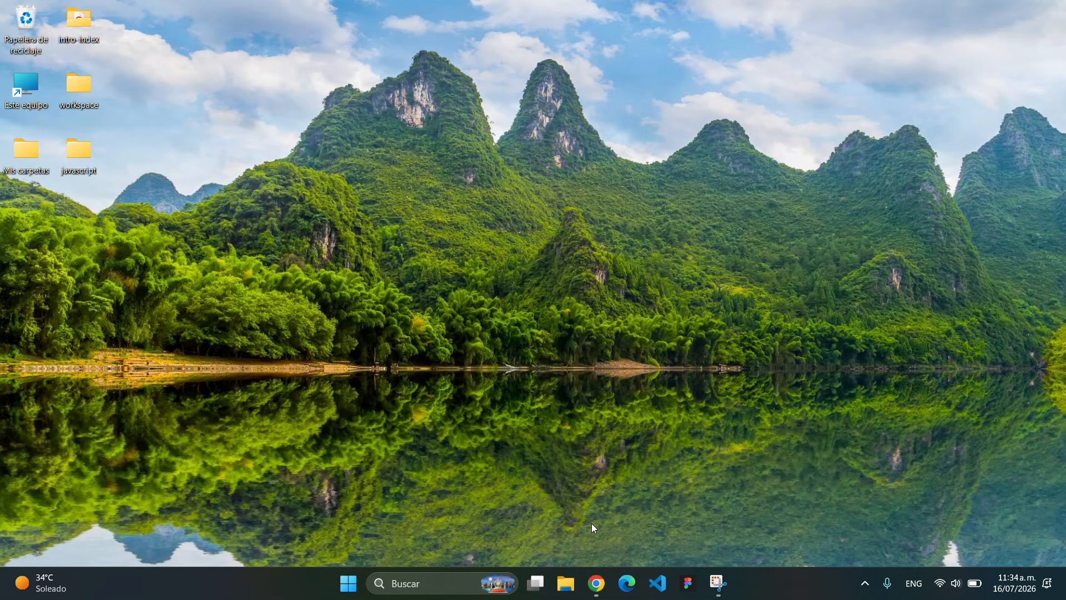
# Switch to the browser and open the Microsoft Download Center page for the Office Deployment Tool from the overview article
pyautogui.click(596, 583)
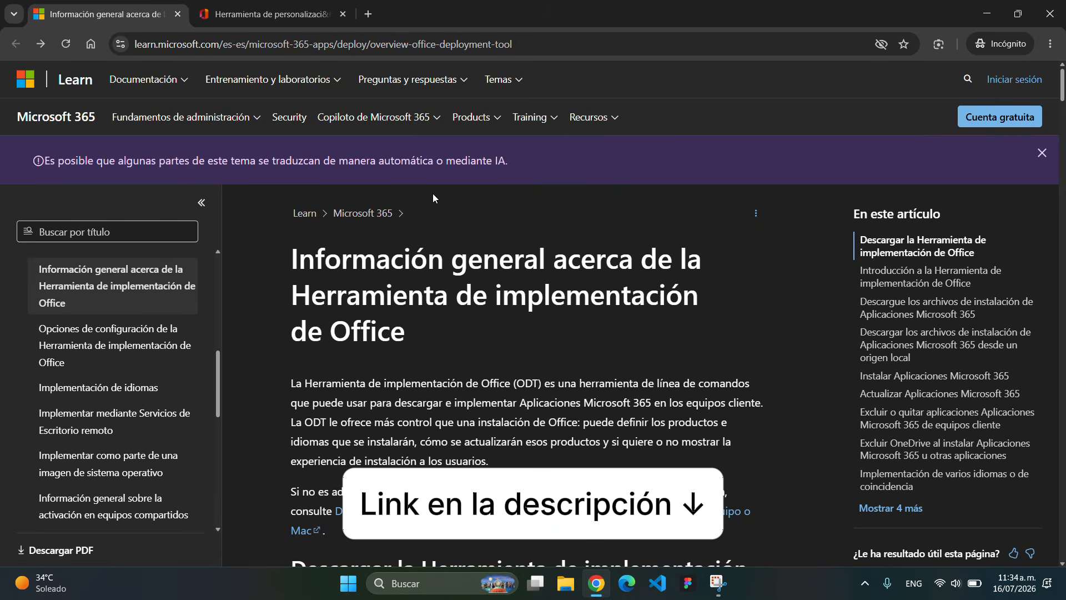
pyautogui.click(536, 50)
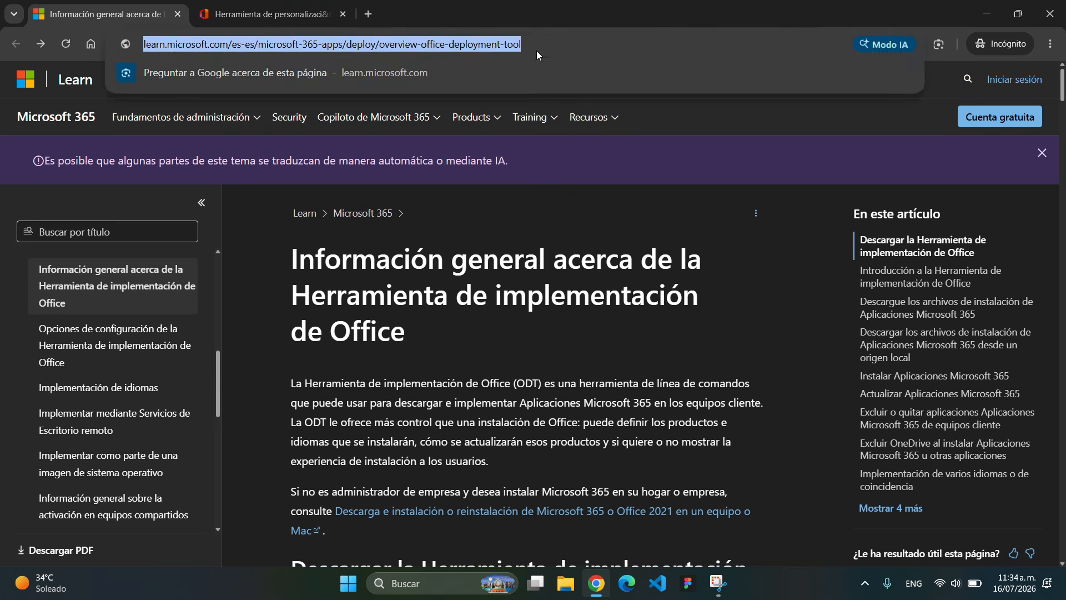
pyautogui.click(600, 212)
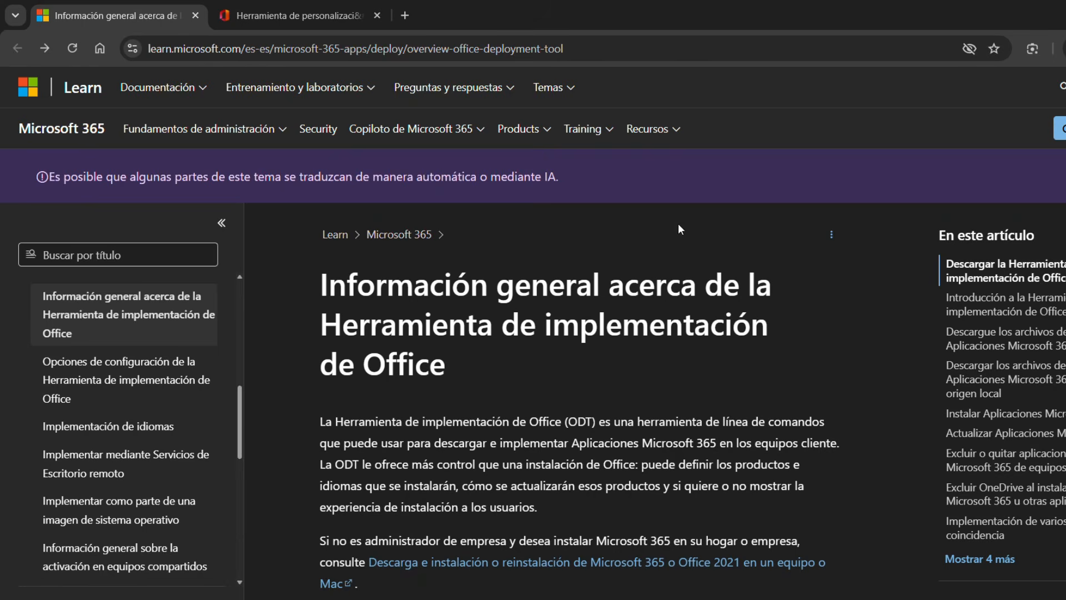
pyautogui.scroll(-5, 581, 387)
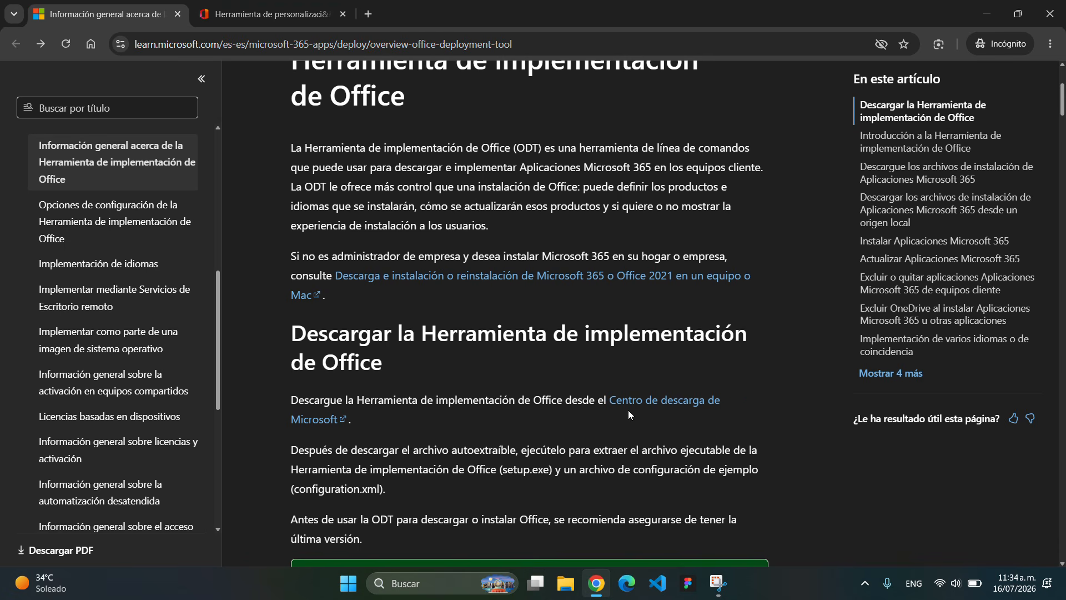
pyautogui.click(648, 404)
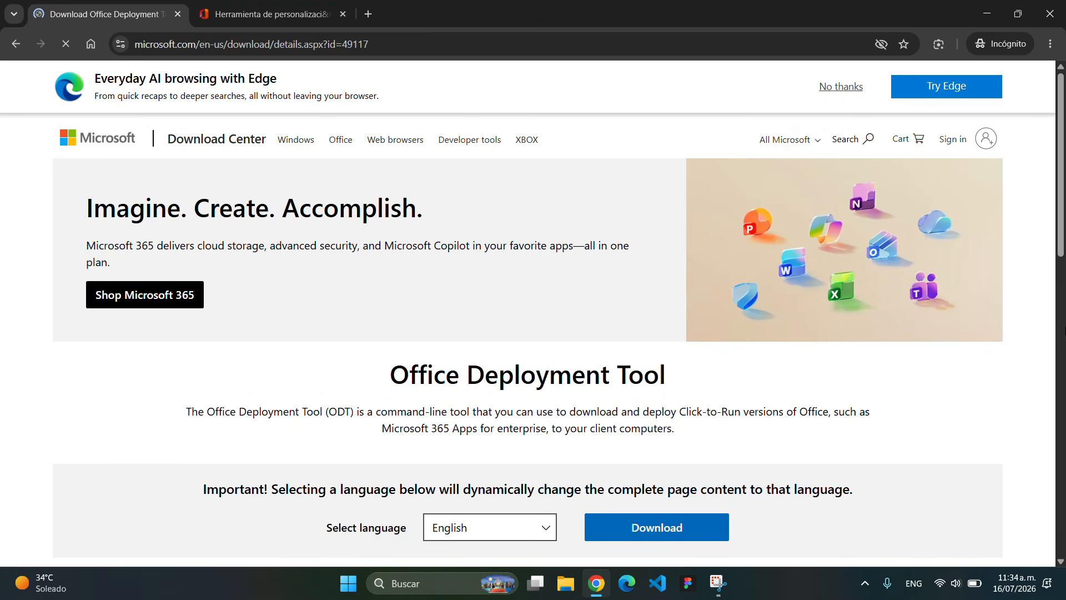
# Download officedeploymenttool_20131-20090.exe to the Escritorio folder and minimize the browser
pyautogui.scroll(-1, 1061, 250)
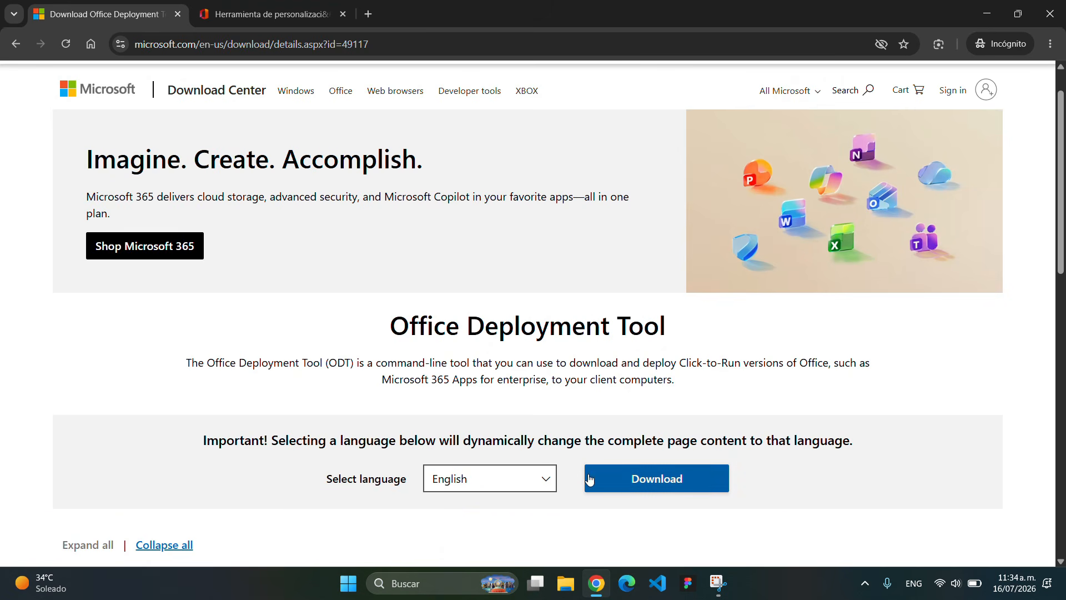
pyautogui.click(667, 483)
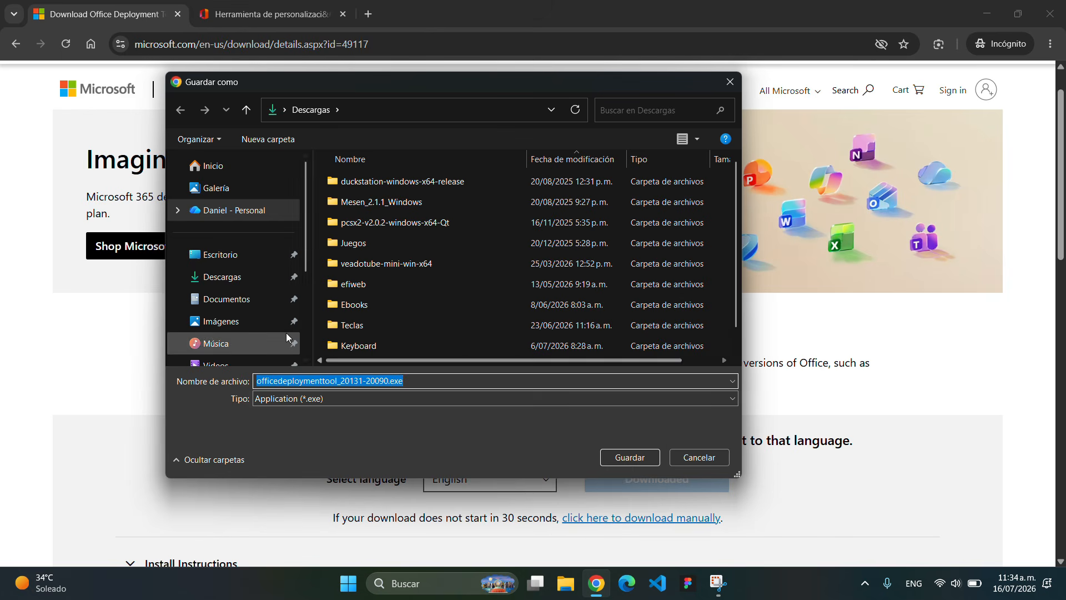
pyautogui.click(233, 261)
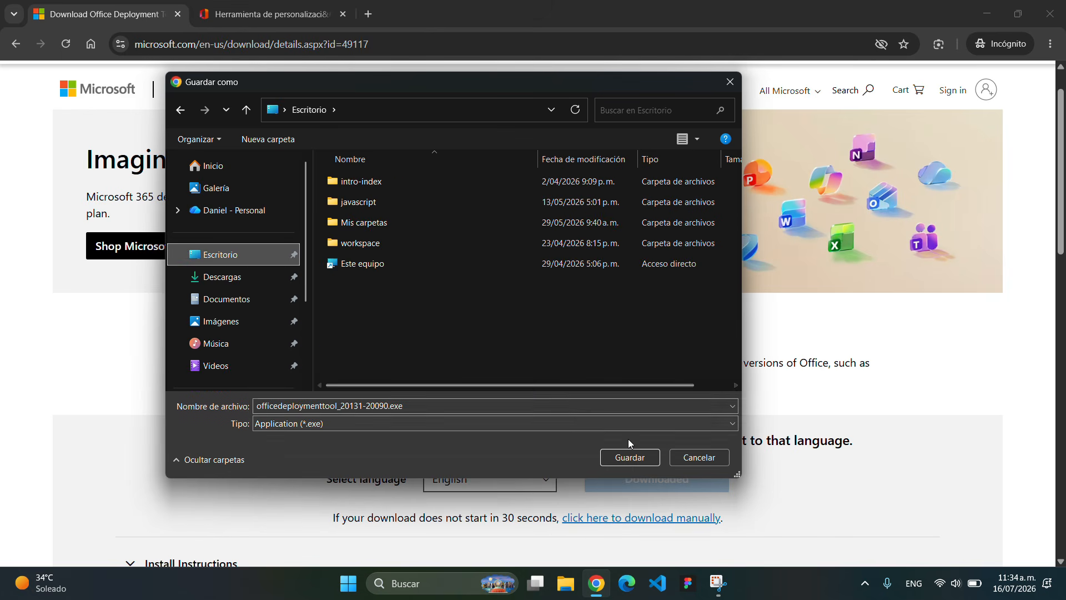
pyautogui.click(625, 458)
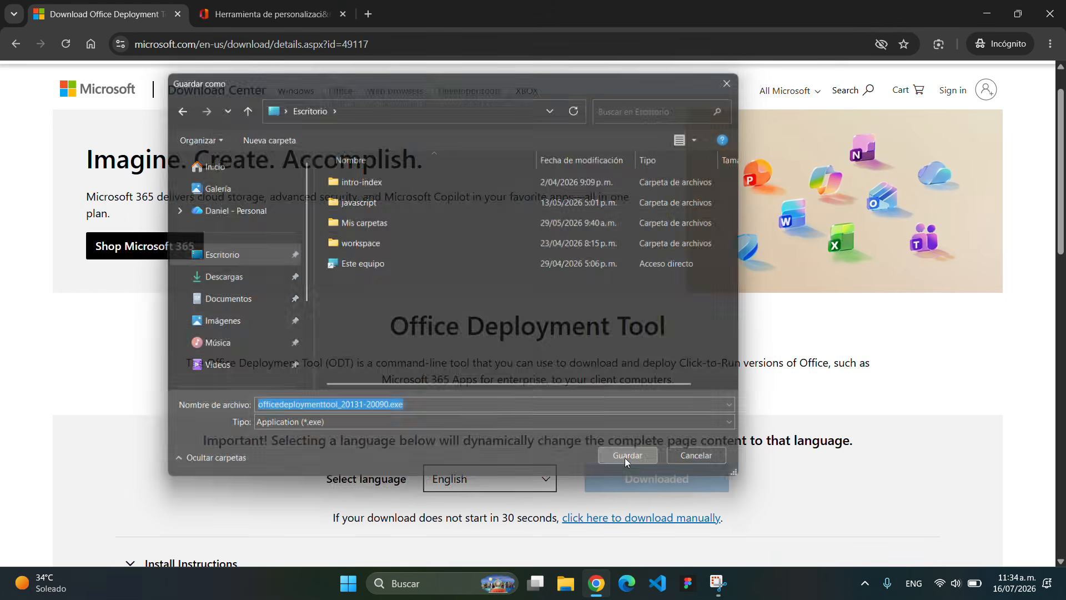
pyautogui.click(997, 21)
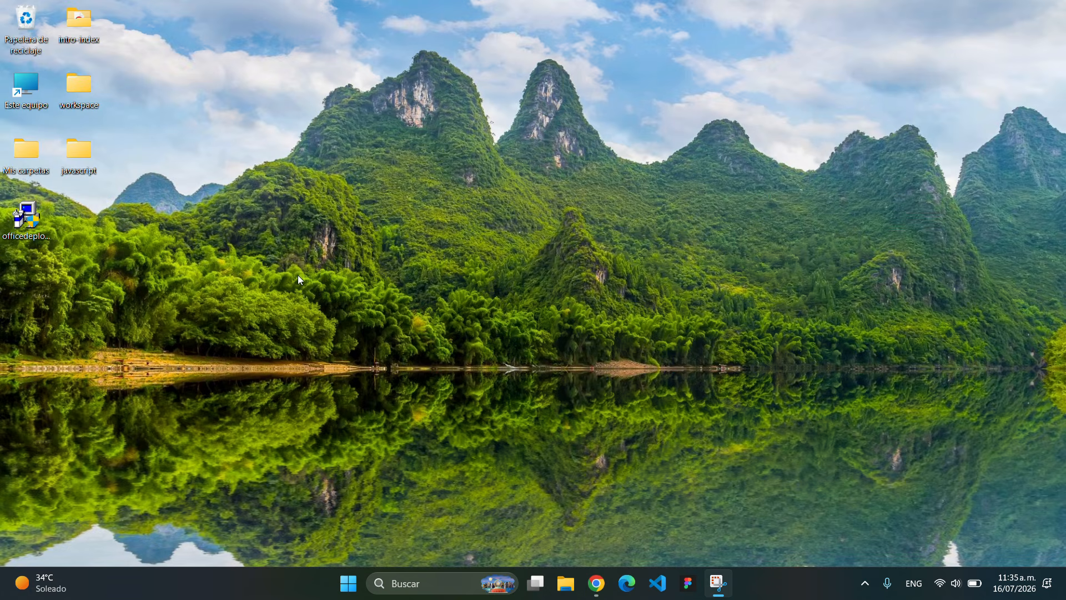
# Create a new folder named office on the desktop
pyautogui.rightClick(289, 272)
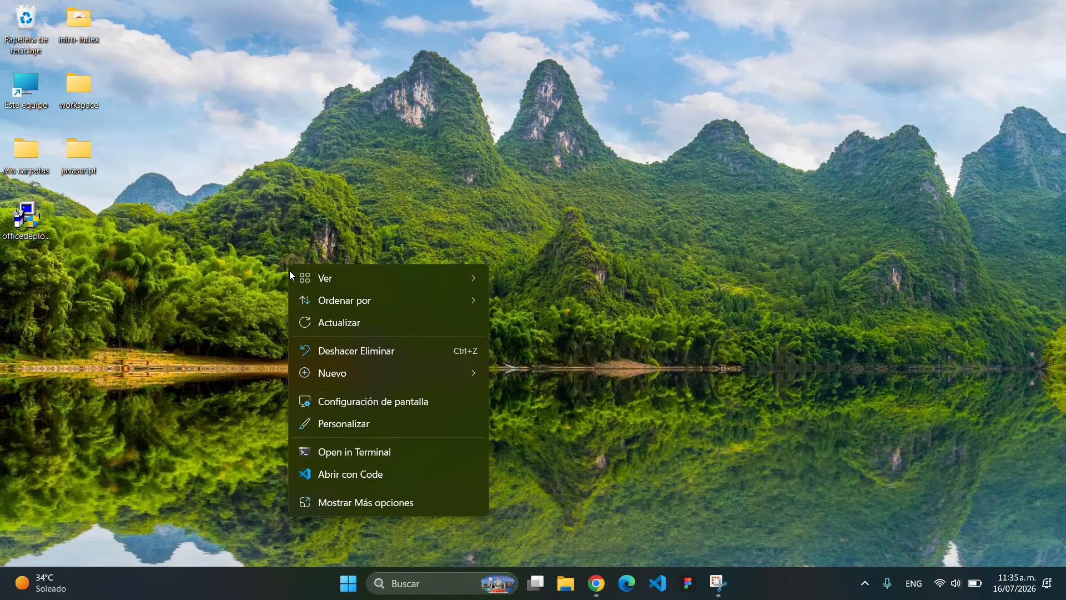
pyautogui.moveTo(362, 380)
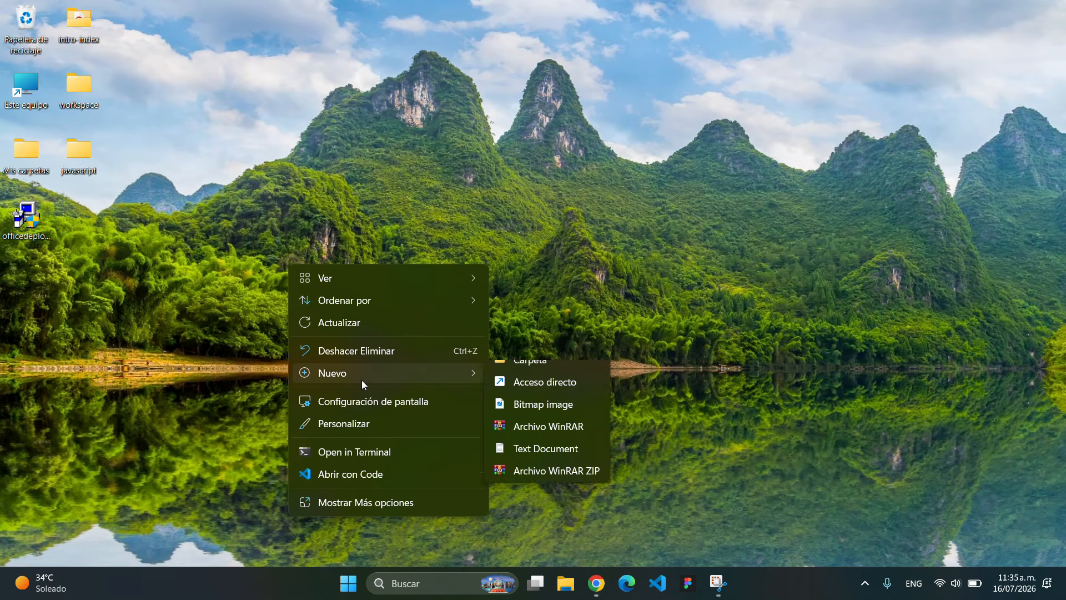
pyautogui.click(515, 376)
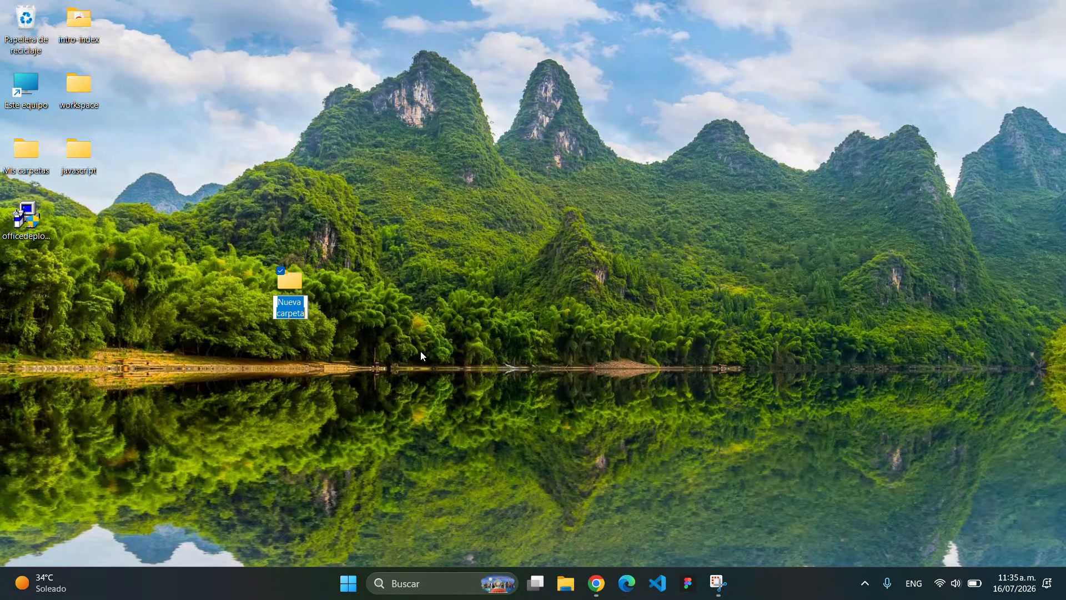
pyautogui.write('office')
pyautogui.press('Return')
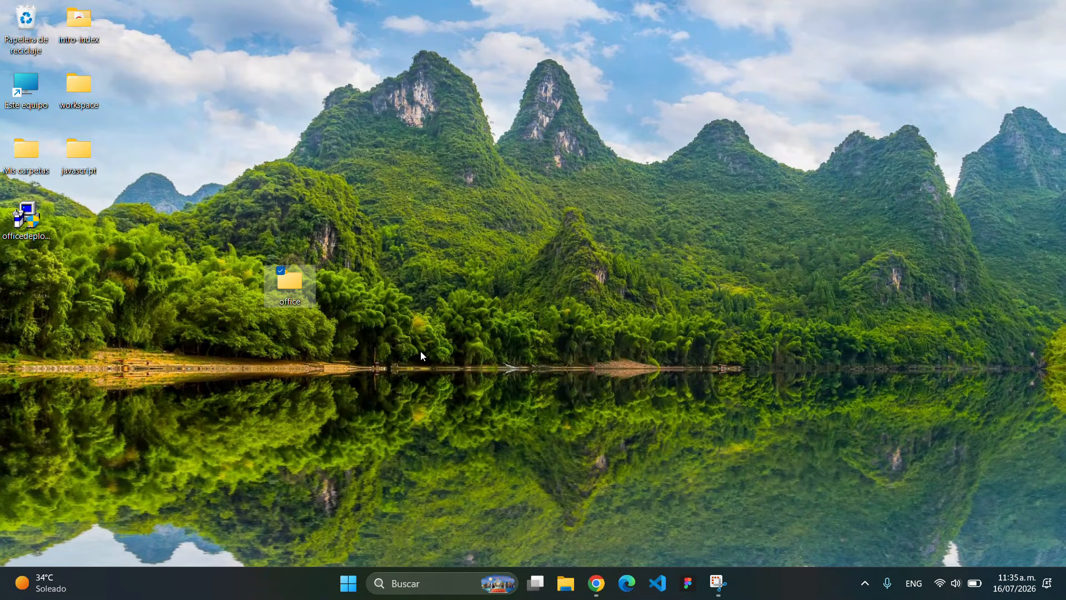
# Move the downloaded Office Deployment Tool installer into the office folder and open that folder
pyautogui.click(32, 226)
pyautogui.moveTo(31, 225); pyautogui.dragTo(289, 286)
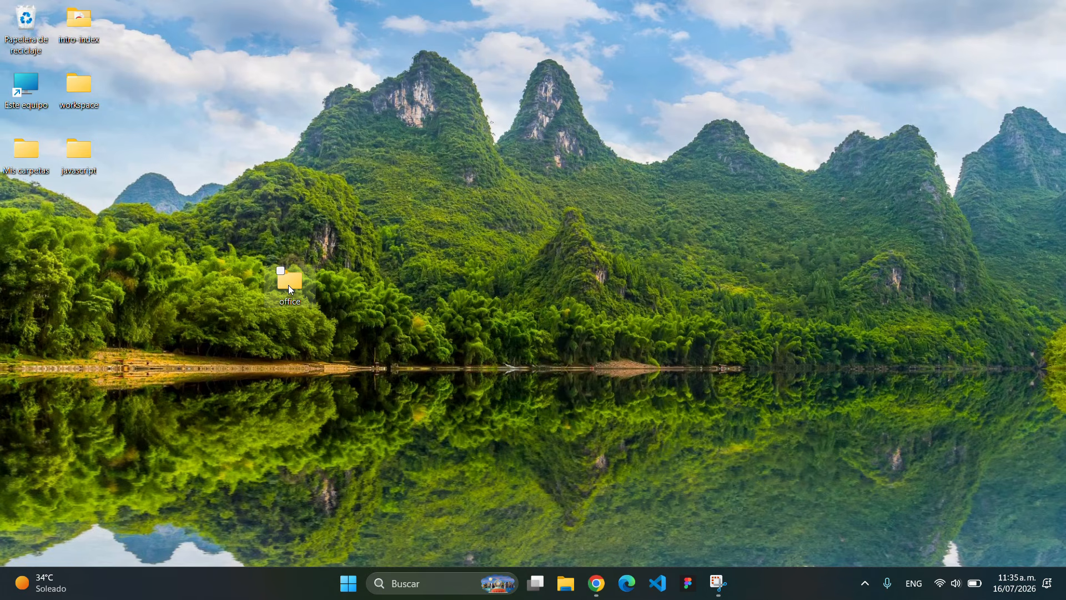
pyautogui.doubleClick(288, 285)
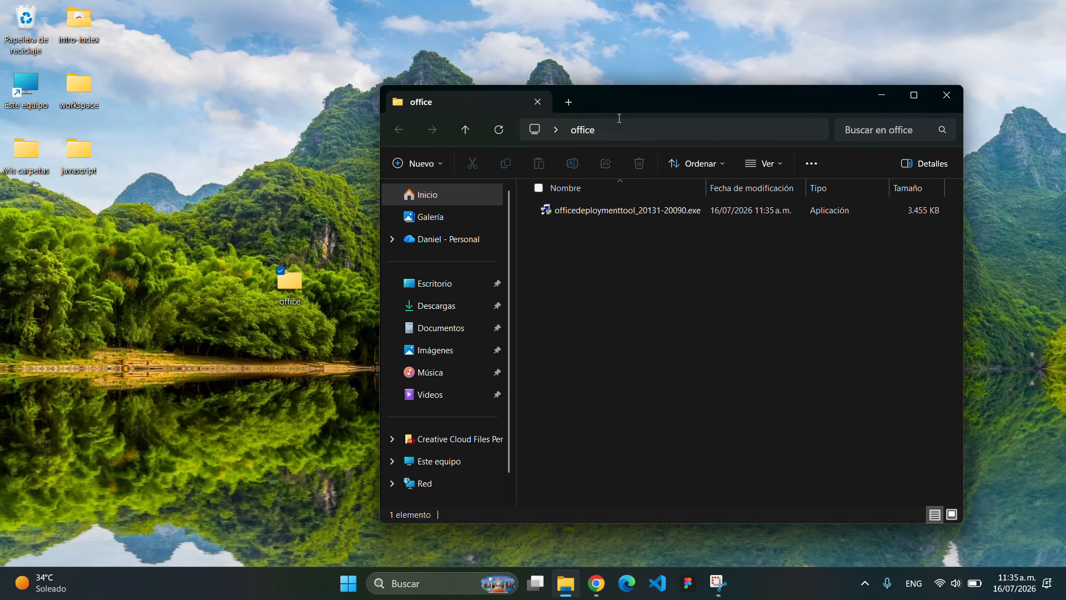
pyautogui.moveTo(618, 101); pyautogui.dragTo(568, 102)
# Run the deployment tool installer, accept the license terms, and extract its files into the office folder
pyautogui.click(562, 217)
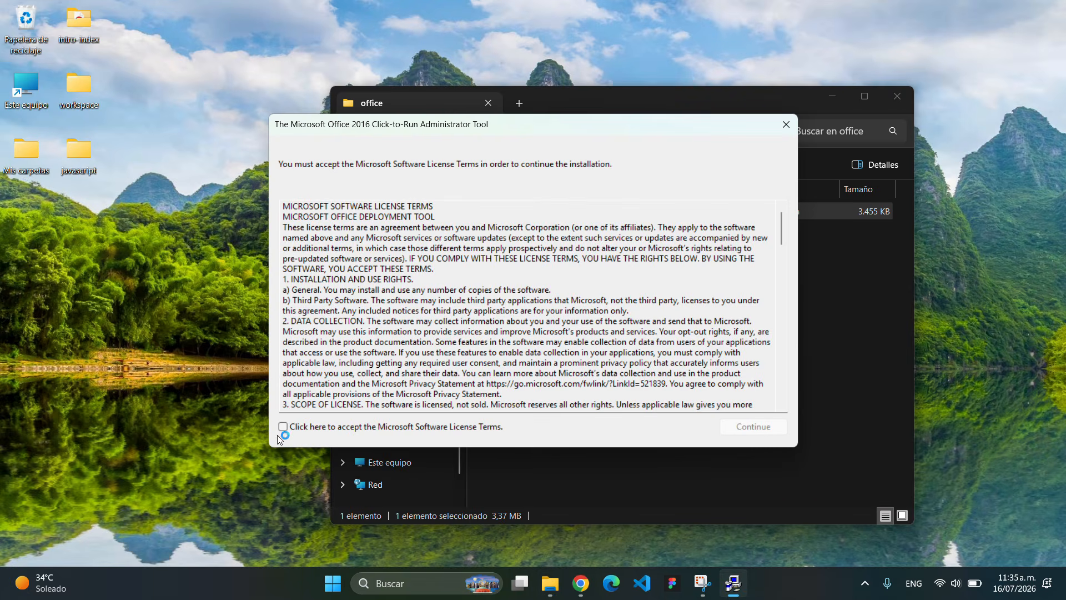
pyautogui.click(283, 426)
pyautogui.click(752, 428)
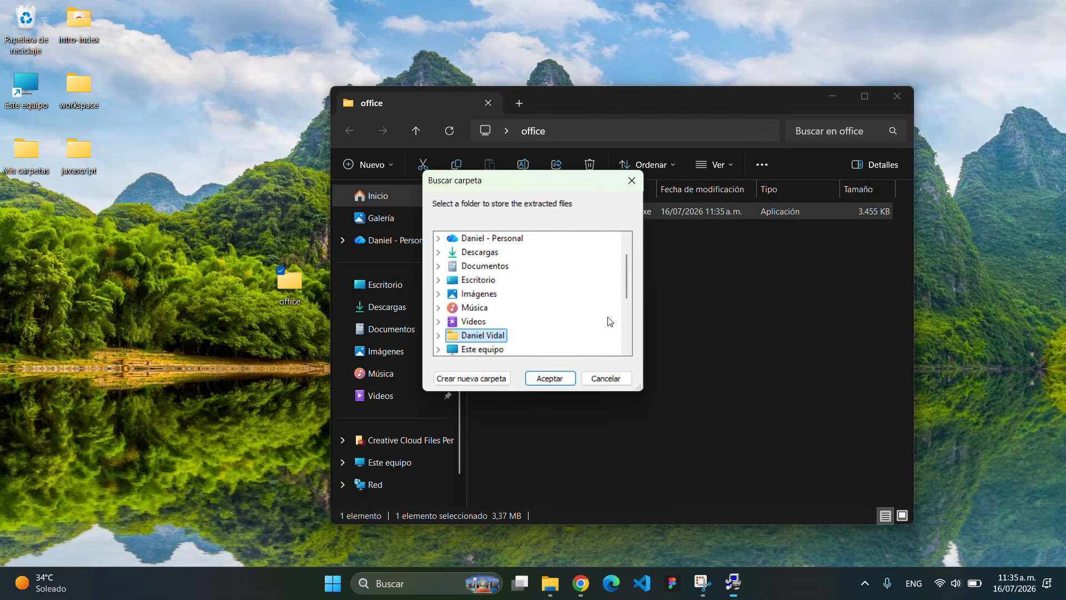
pyautogui.moveTo(624, 279); pyautogui.dragTo(635, 332)
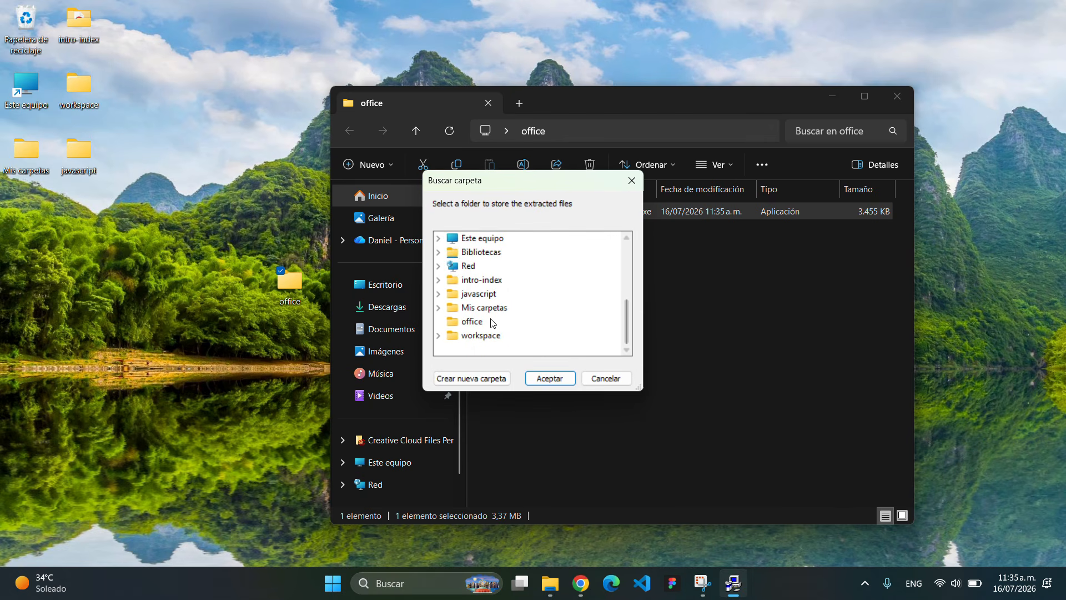
pyautogui.click(473, 321)
pyautogui.click(550, 378)
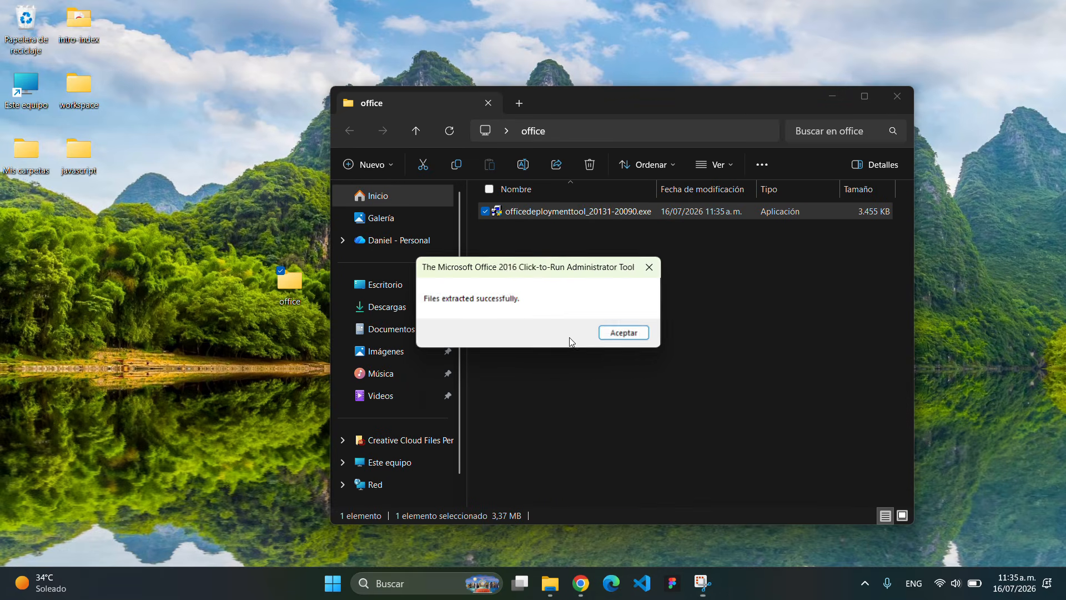
pyautogui.click(623, 335)
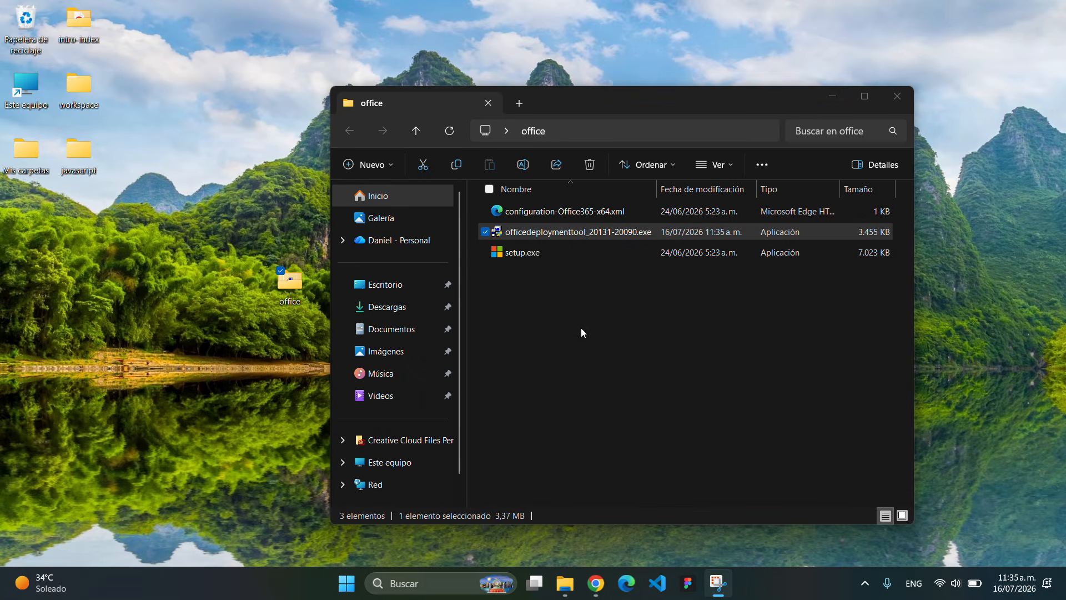
# Delete configuration-Office365-x64.xml and officedeploymenttool_20131-20090.exe from the office folder, keeping only setup.exe
pyautogui.click(485, 211)
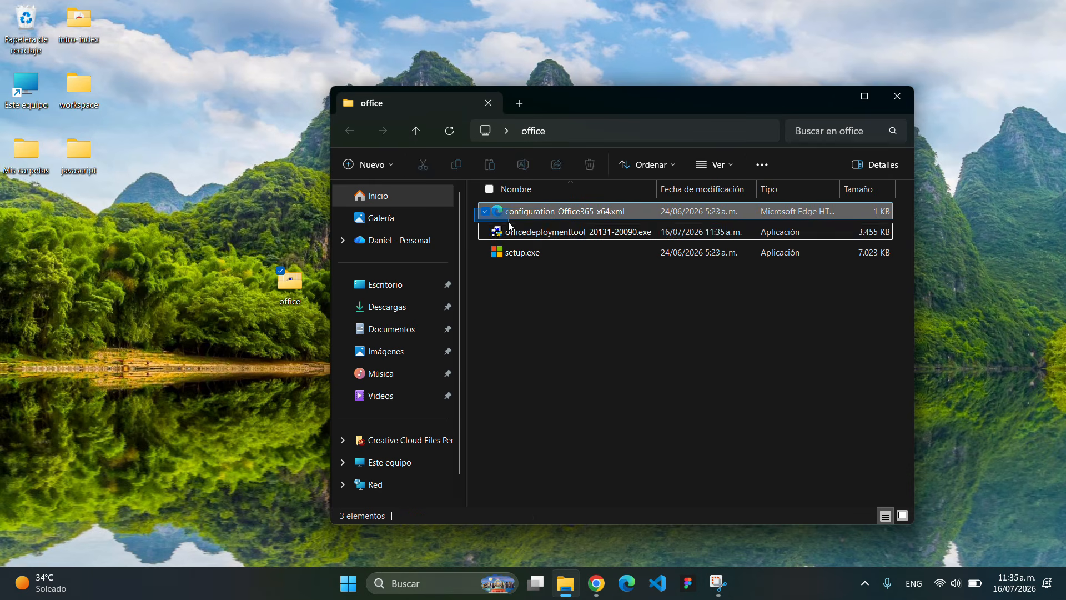
pyautogui.press('Delete')
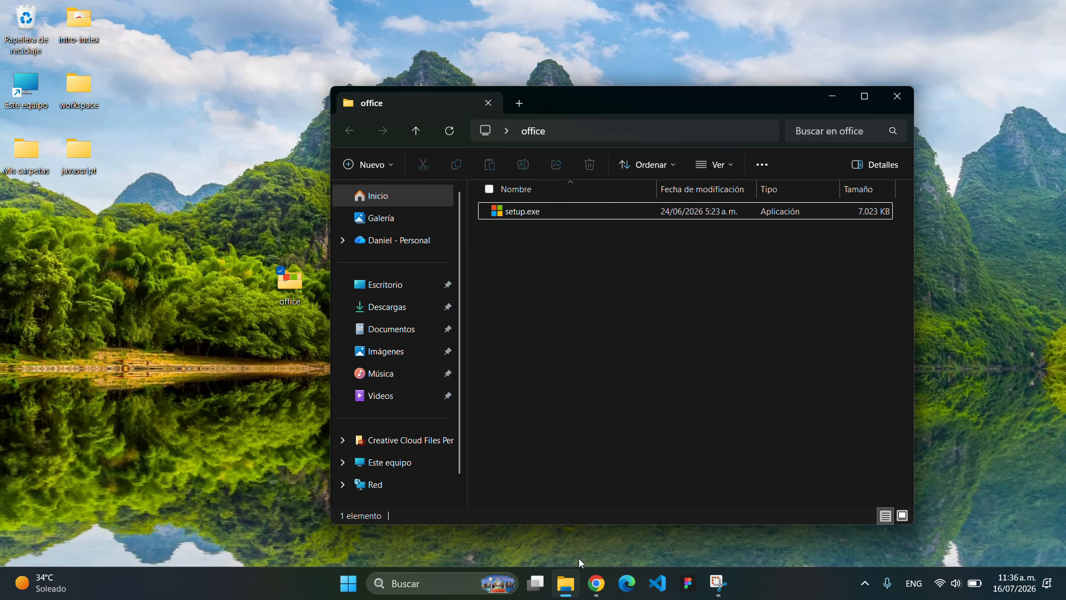
# In the browser's Office customization tool, choose Office LTSC Professional Plus 2024 - Volume License and continue to the language section
pyautogui.click(596, 584)
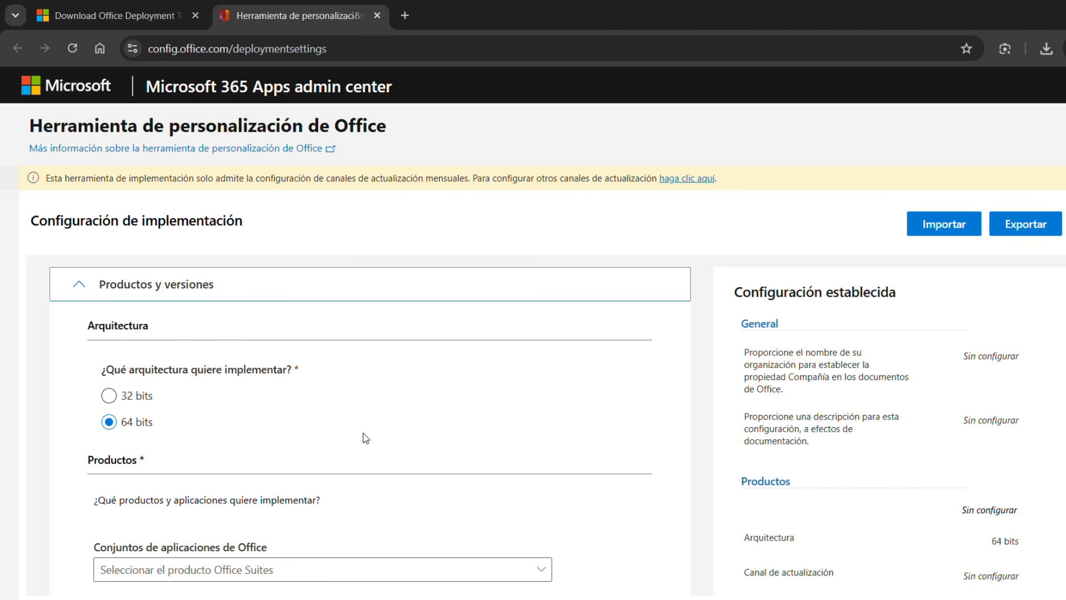
pyautogui.scroll(-3, 1064, 383)
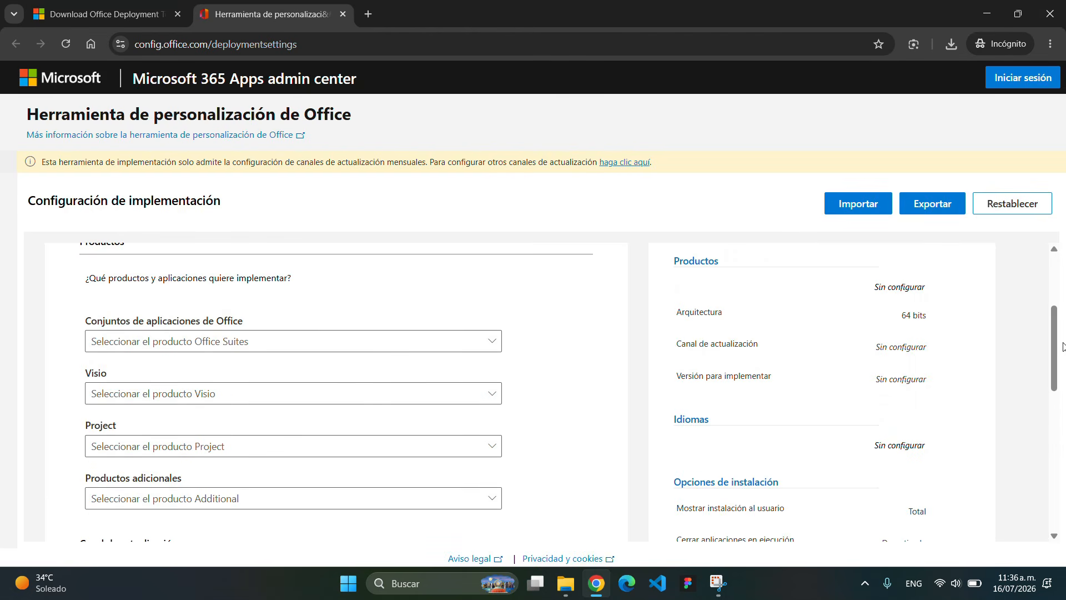
pyautogui.click(356, 348)
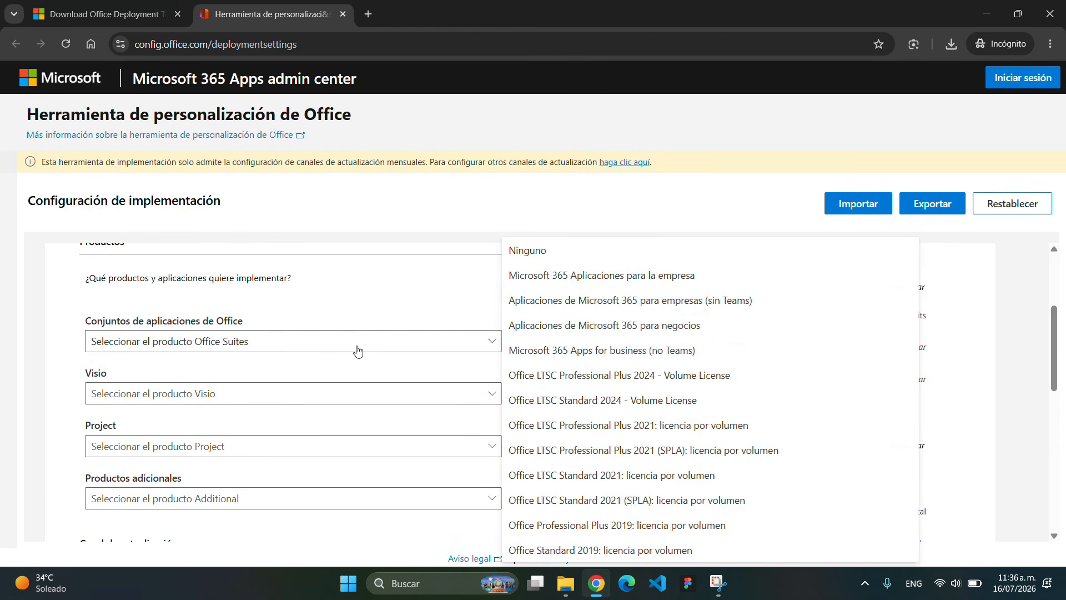
pyautogui.click(643, 378)
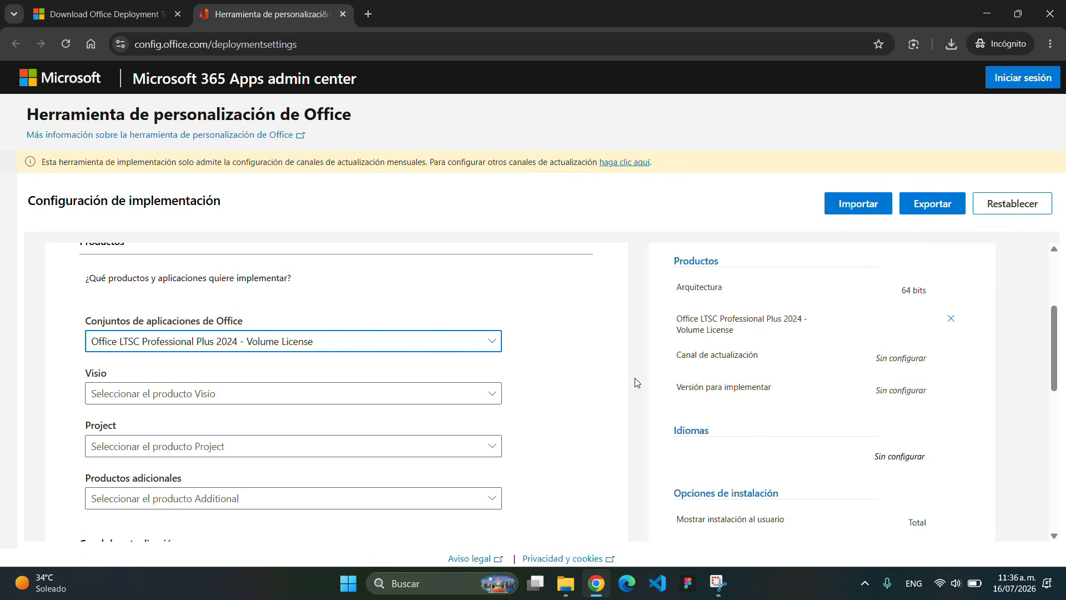
pyautogui.click(574, 369)
pyautogui.moveTo(1054, 344); pyautogui.dragTo(1056, 458)
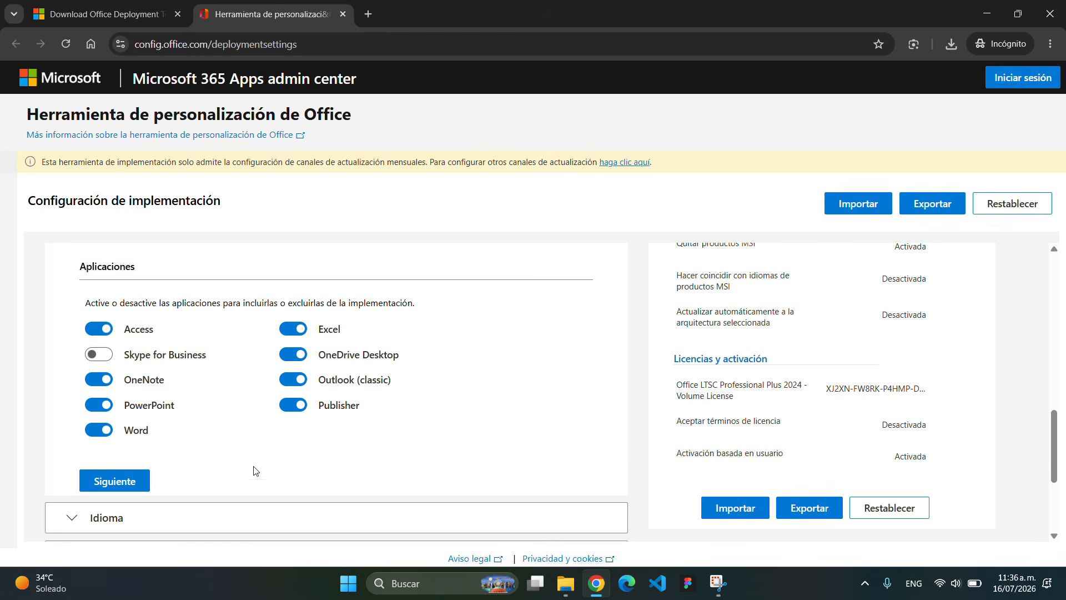
pyautogui.click(125, 484)
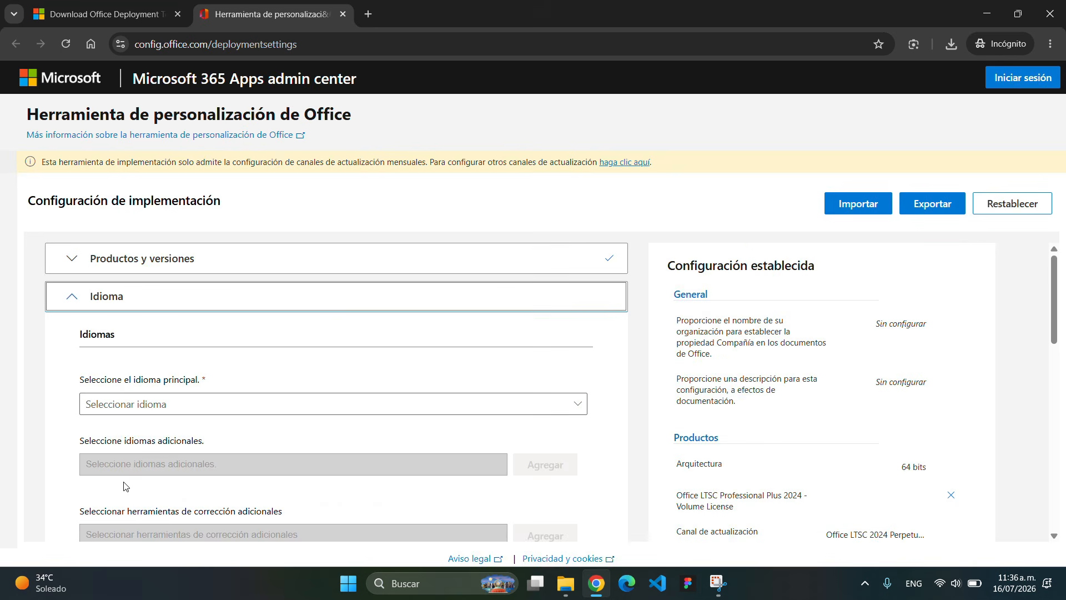
# Set the primary language to Español (México) and continue to the installation section
pyautogui.click(573, 407)
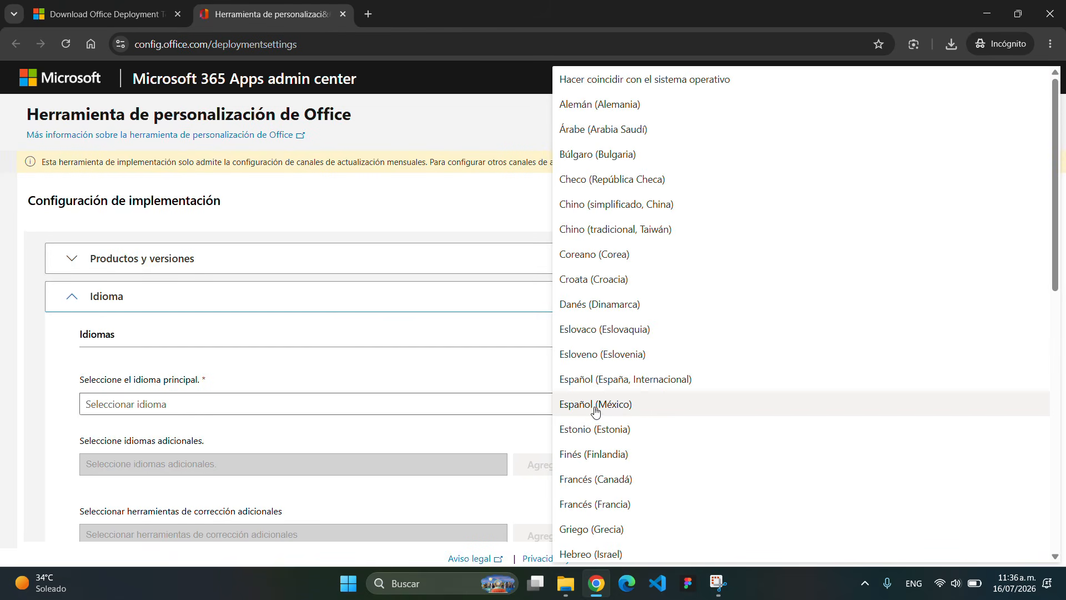
pyautogui.click(595, 412)
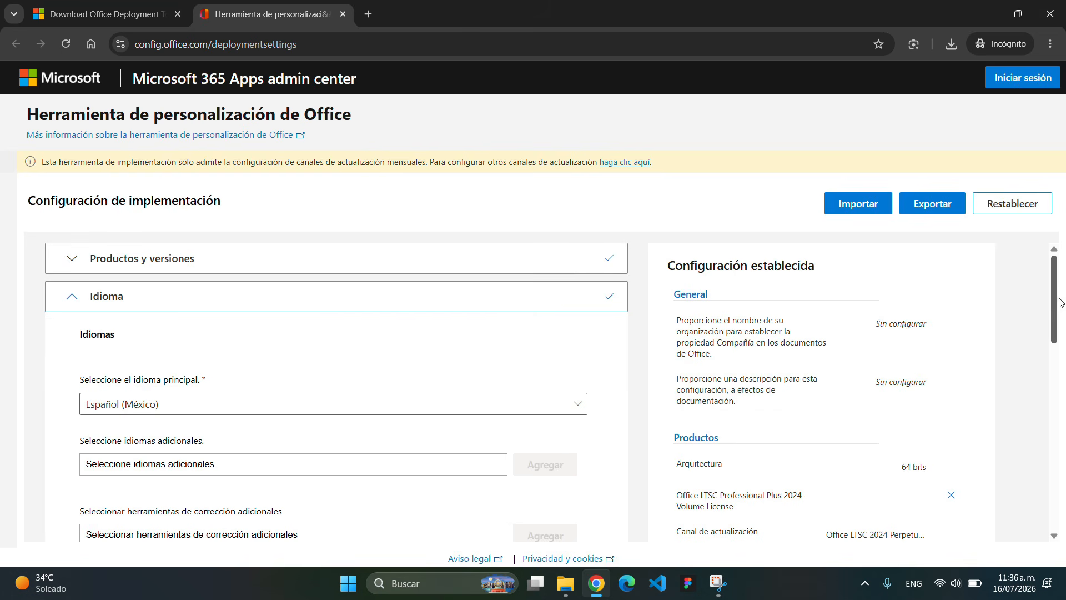
pyautogui.scroll(-5, 257, 328)
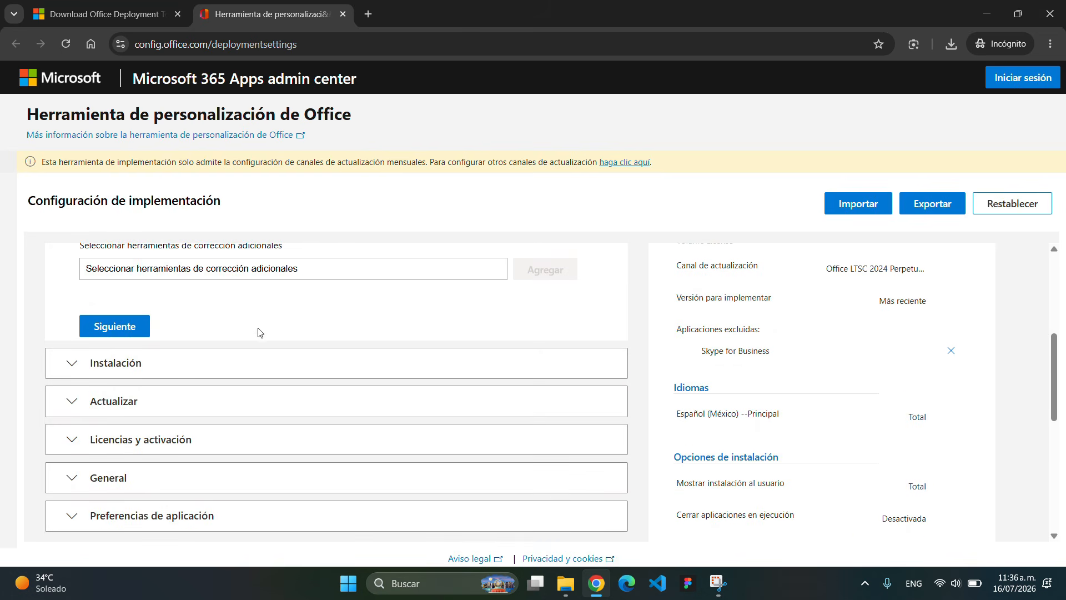
pyautogui.click(102, 332)
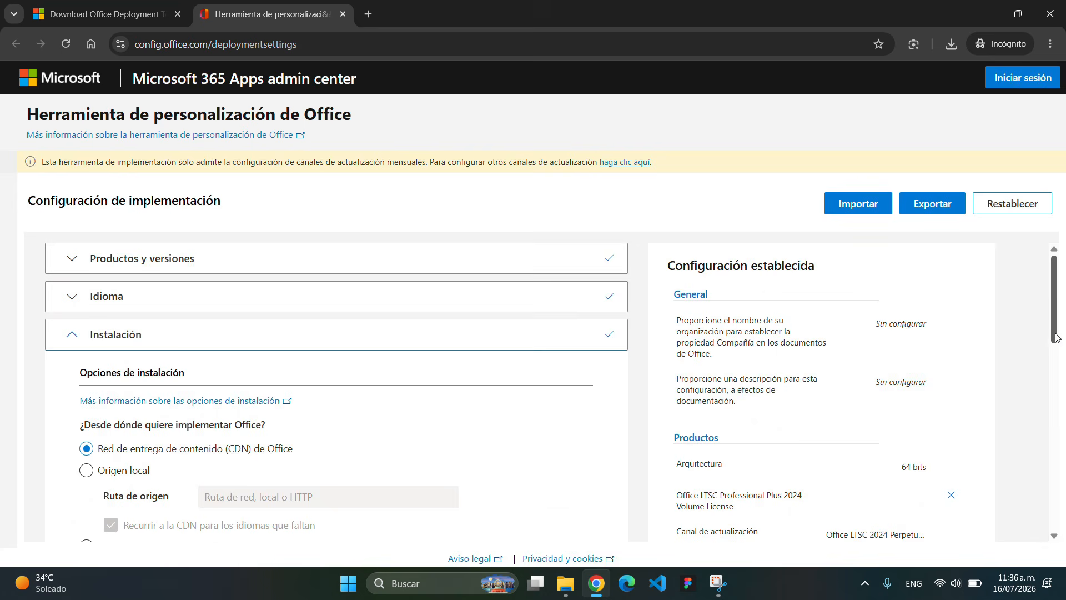
# Keep the default settings in the installation, update, licensing and activation, and general sections, advancing to the application preferences
pyautogui.scroll(-4, 1058, 356)
pyautogui.click(122, 383)
pyautogui.moveTo(1058, 453); pyautogui.dragTo(1058, 494)
pyautogui.click(122, 447)
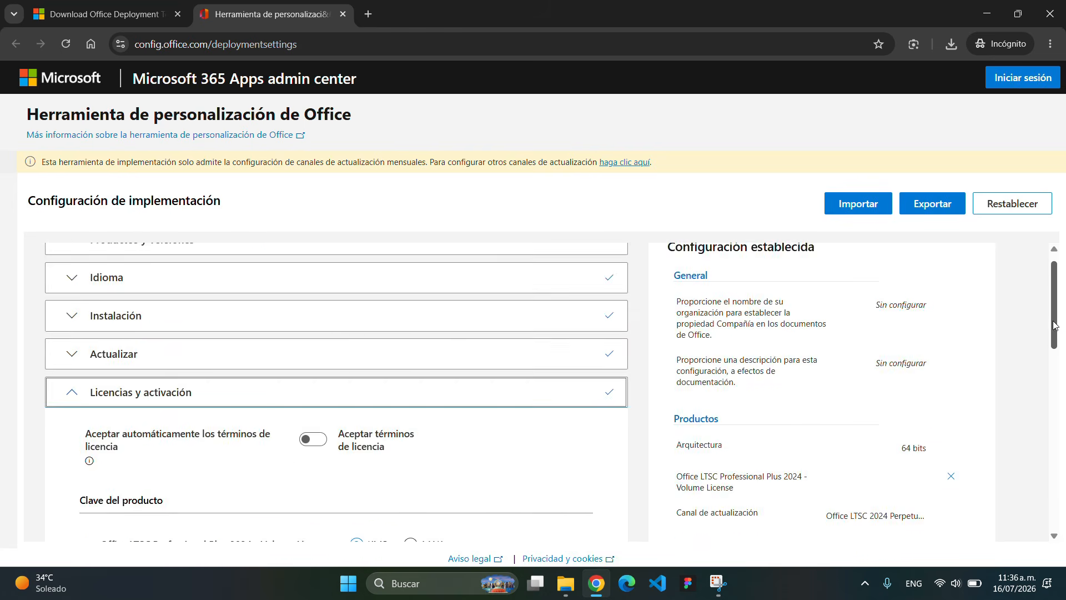
pyautogui.moveTo(1055, 324); pyautogui.dragTo(1057, 450)
pyautogui.click(145, 375)
pyautogui.moveTo(1055, 344); pyautogui.dragTo(1060, 426)
pyautogui.click(138, 399)
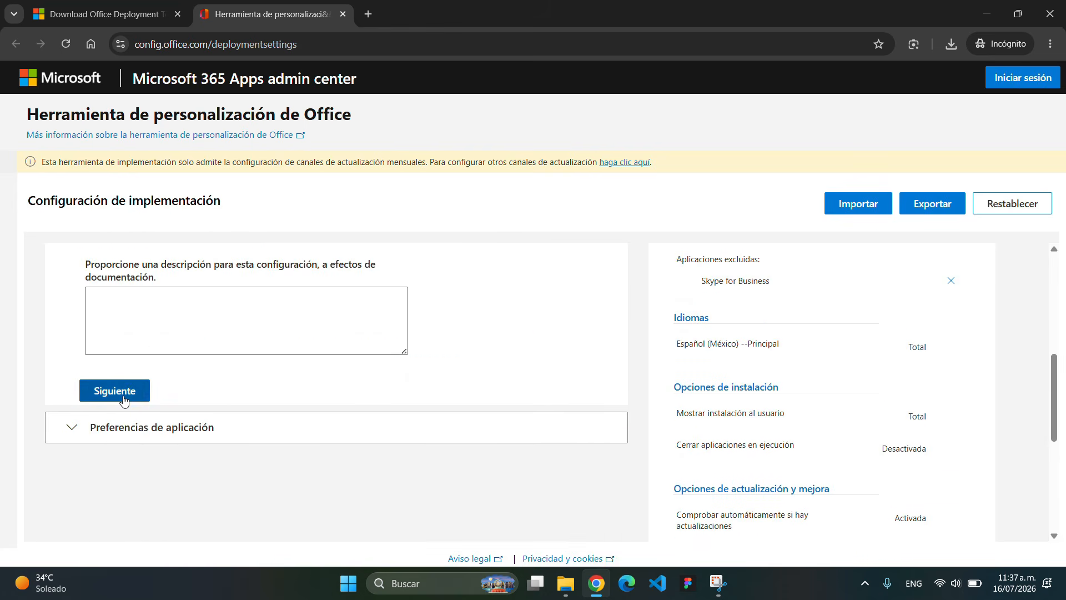
# Finish the application preferences with defaults and start exporting the configuration, choosing Office Open XML formats as the default file format
pyautogui.moveTo(1049, 345); pyautogui.dragTo(1060, 526)
pyautogui.click(111, 529)
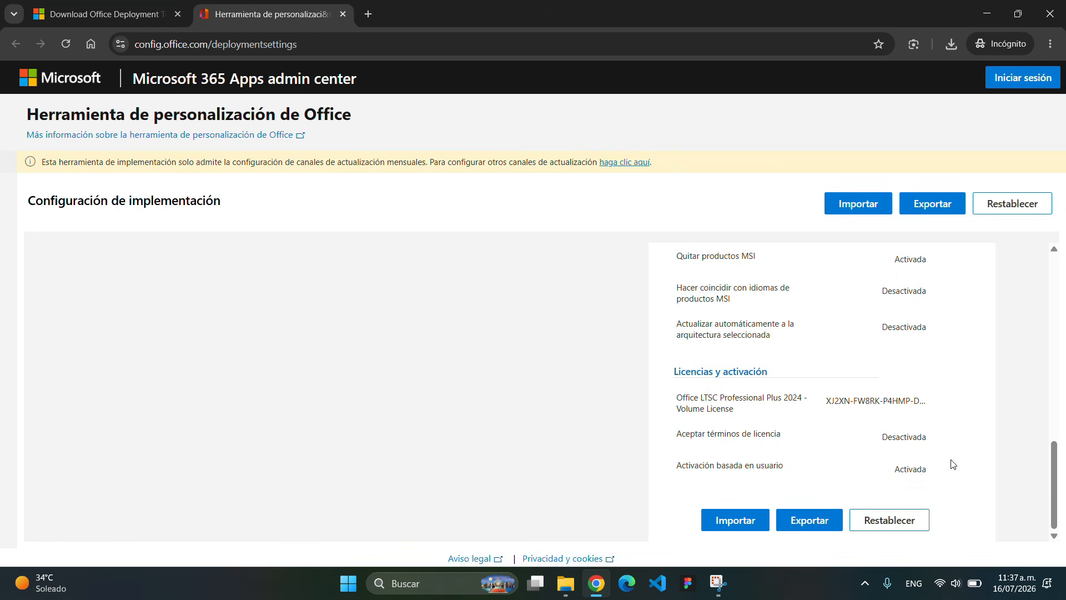
pyautogui.click(816, 523)
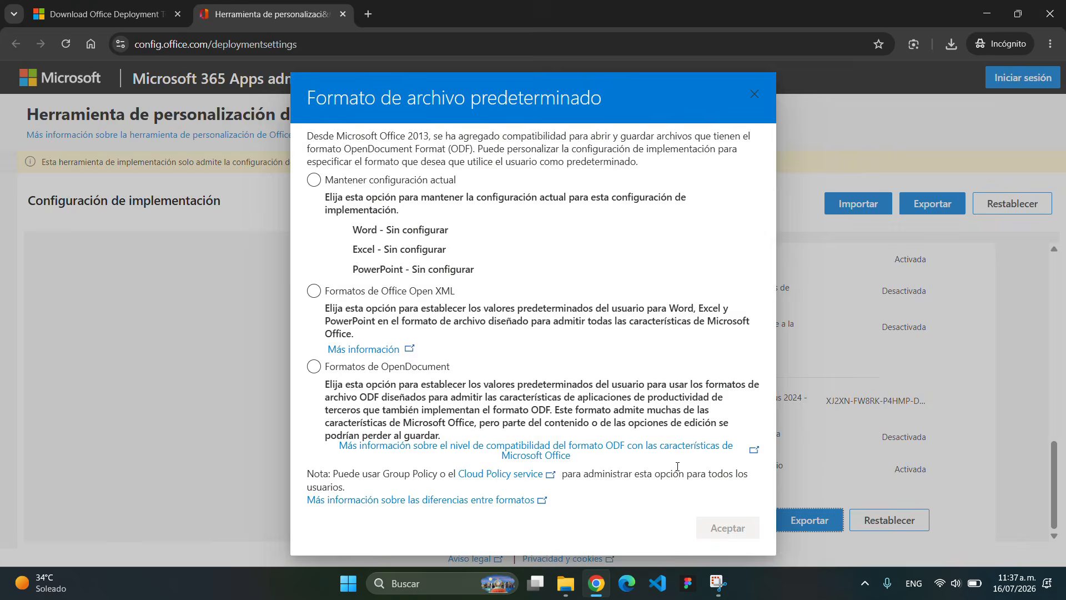
pyautogui.click(313, 291)
pyautogui.click(720, 529)
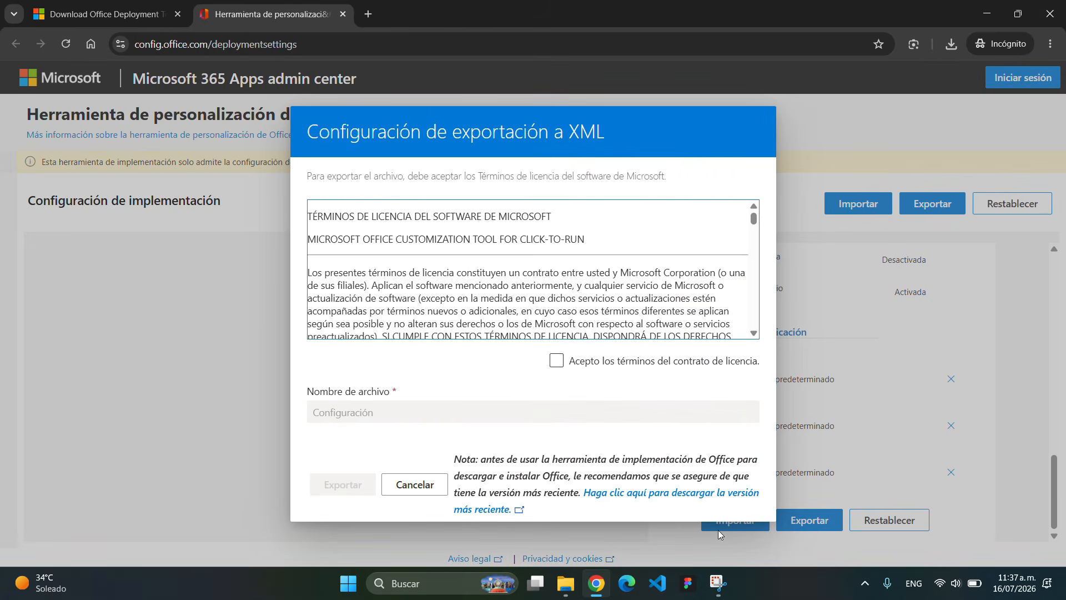
# Accept the license agreement terms, name the exported file Configuration, and export it
pyautogui.click(556, 362)
pyautogui.click(391, 411)
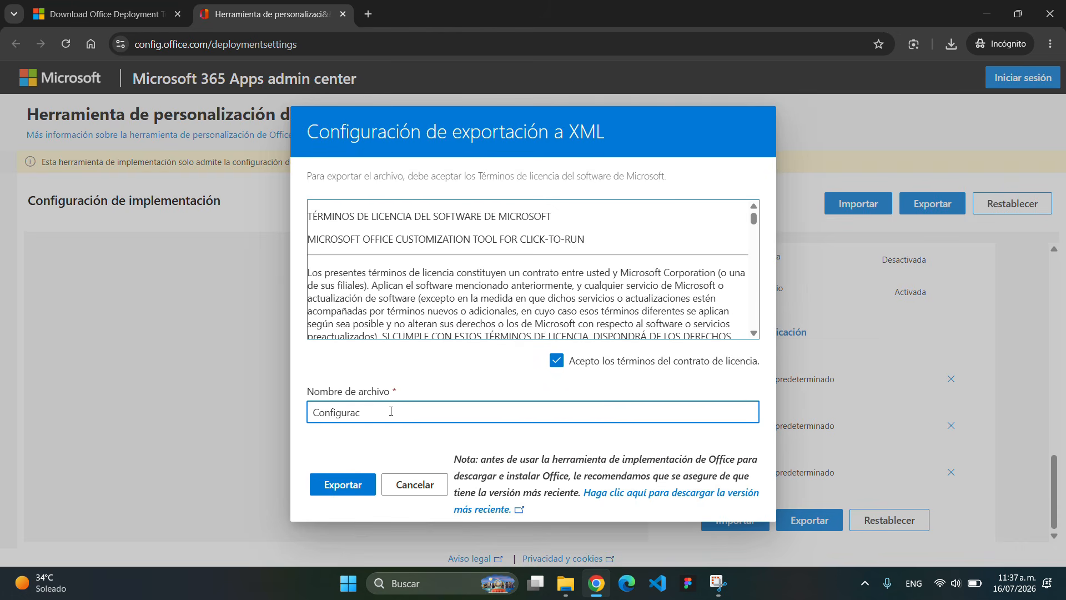
pyautogui.write('Configuration')
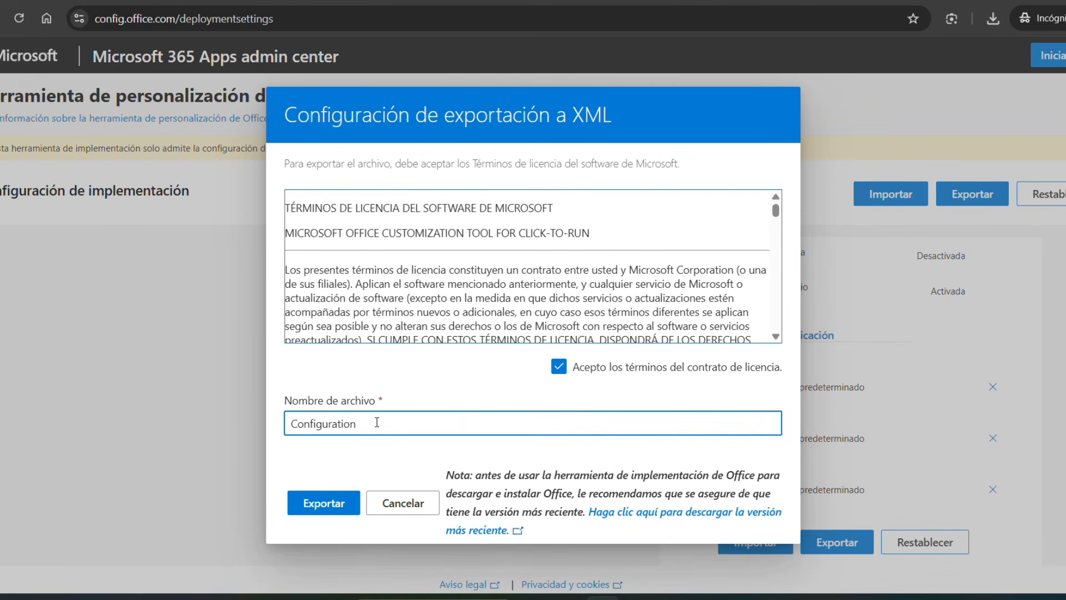
pyautogui.click(332, 503)
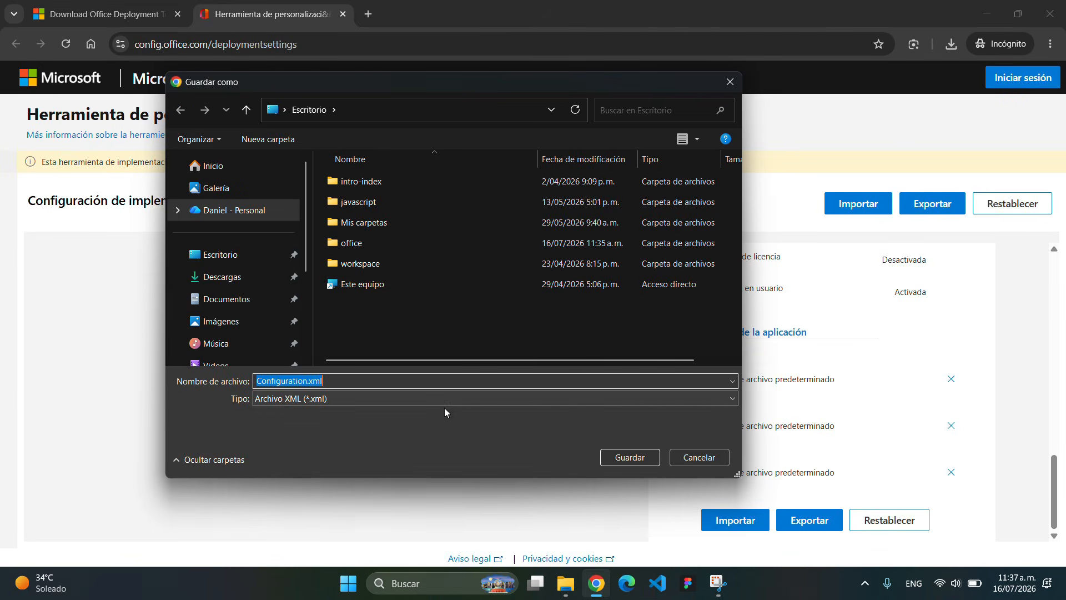
# Save Configuration.xml in the office folder on the desktop
pyautogui.click(228, 256)
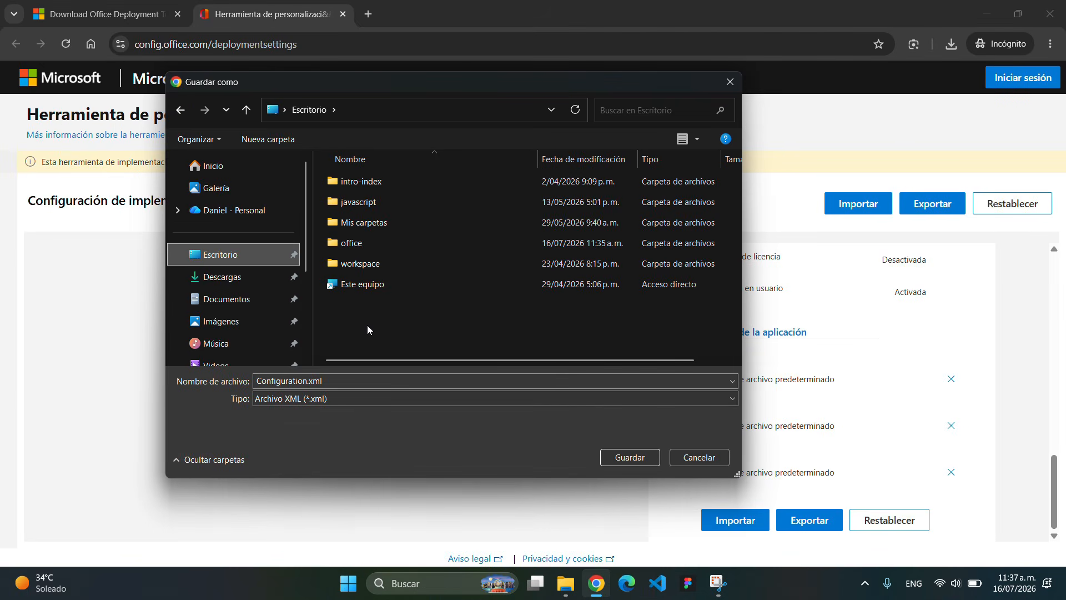
pyautogui.doubleClick(359, 243)
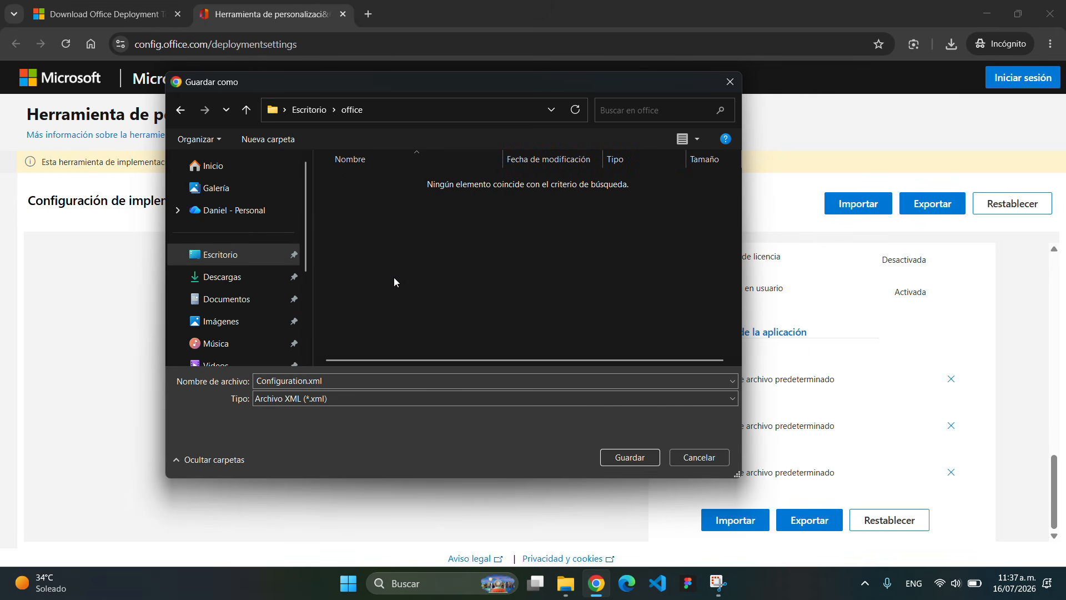
pyautogui.click(637, 459)
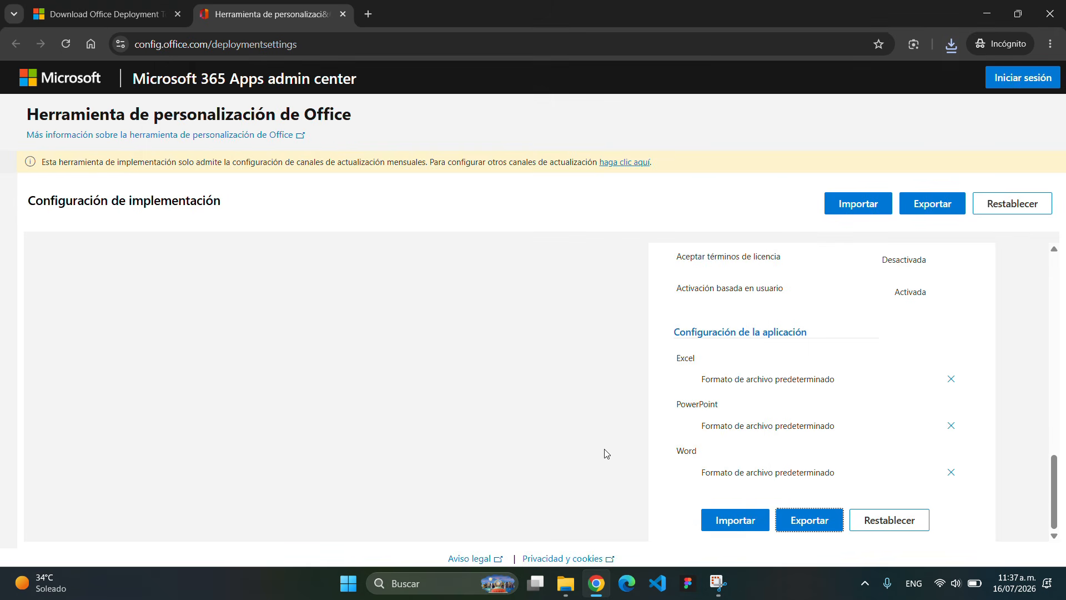
# Minimize the browser, then search Windows for cmd and run Command Prompt as administrator
pyautogui.click(987, 14)
pyautogui.moveTo(594, 109); pyautogui.dragTo(584, 115)
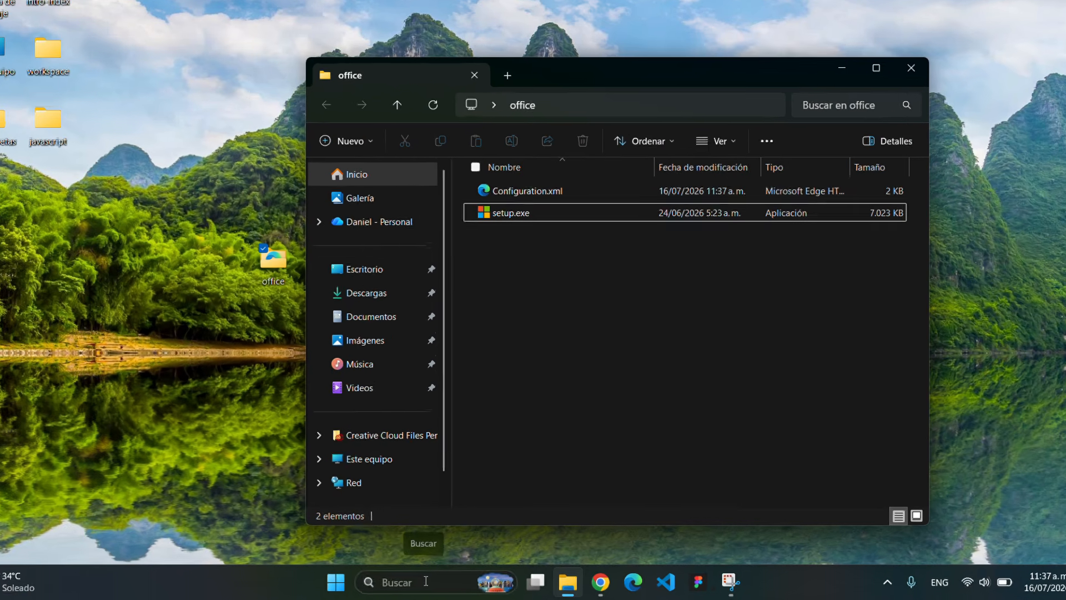
pyautogui.click(433, 582)
pyautogui.write('cm')
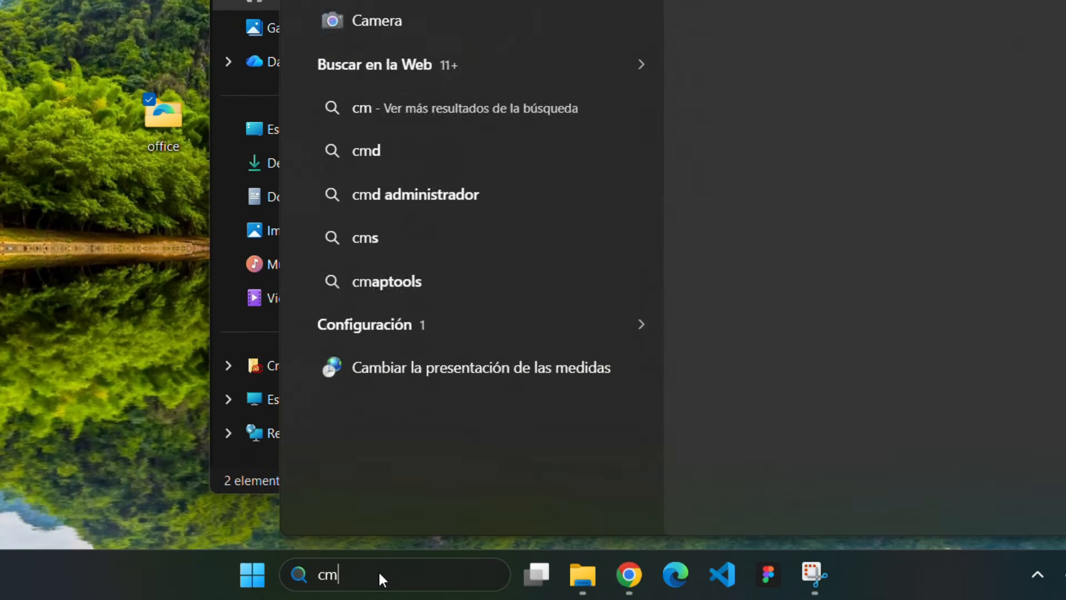
pyautogui.write('d')
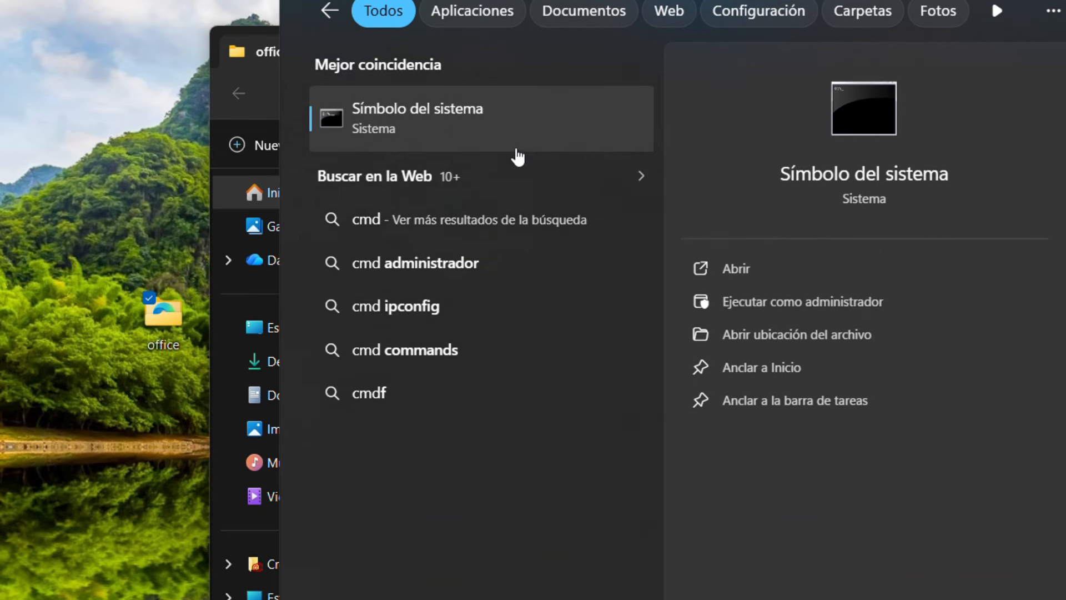
pyautogui.rightClick(522, 236)
pyautogui.click(576, 259)
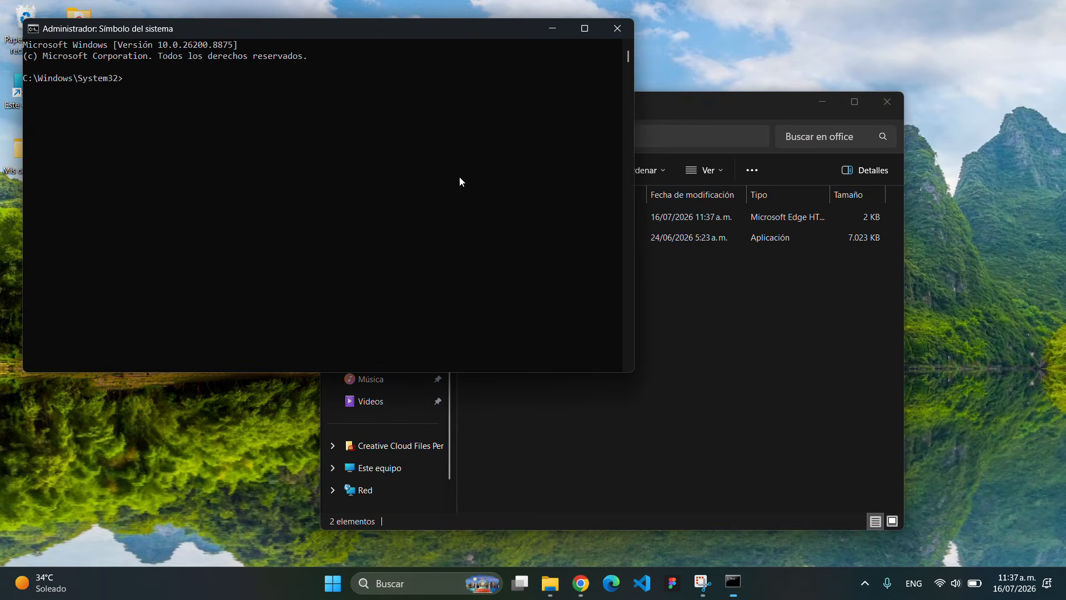
# Copy the full path of the office folder from its File Explorer window
pyautogui.click(704, 108)
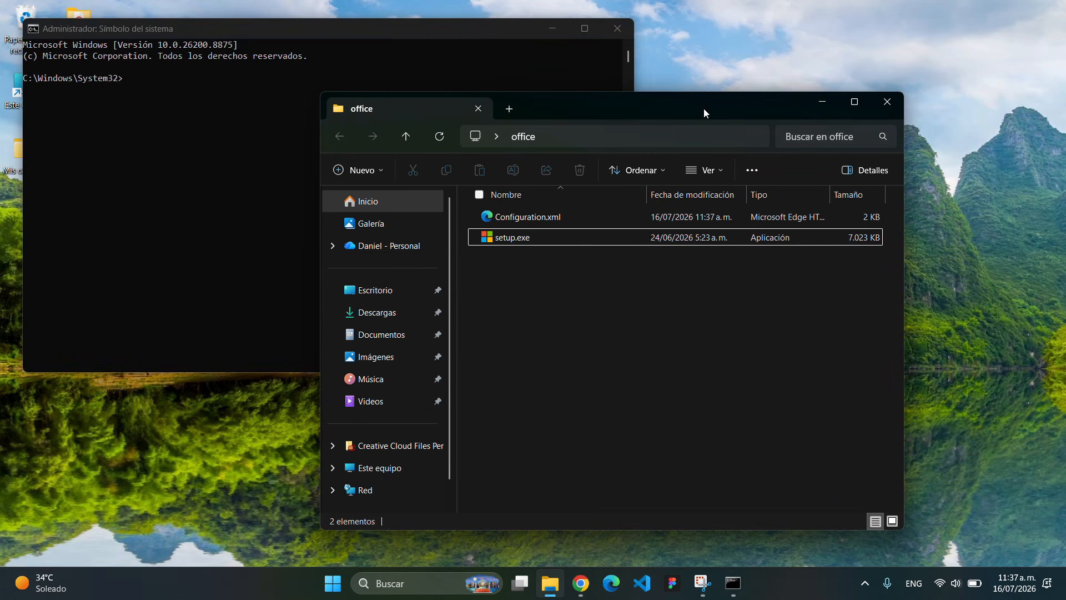
pyautogui.click(667, 136)
pyautogui.hotkey('ctrl', 'c')
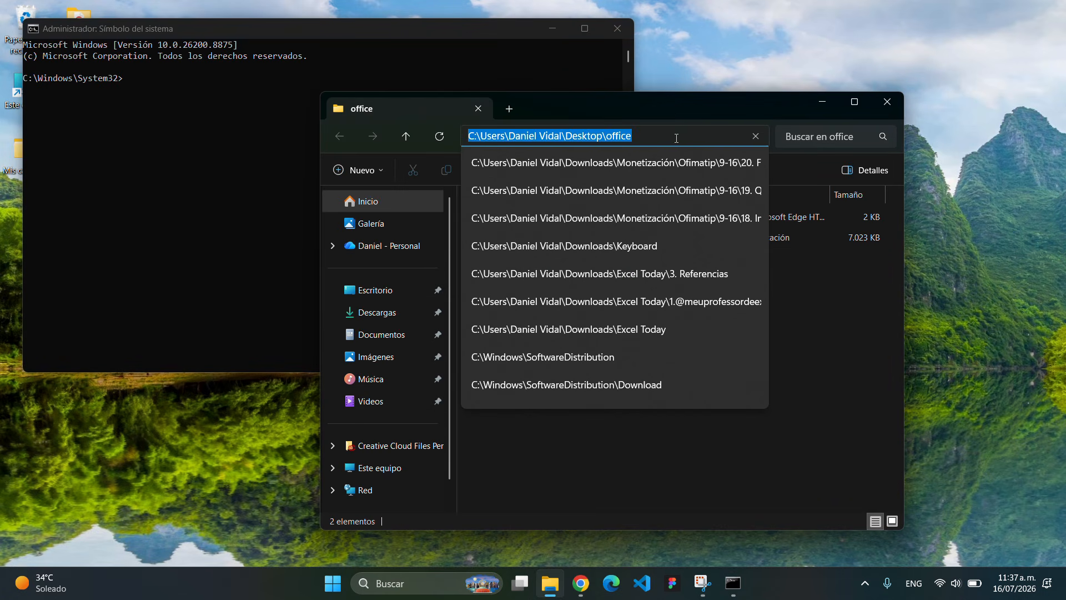
pyautogui.rightClick(615, 137)
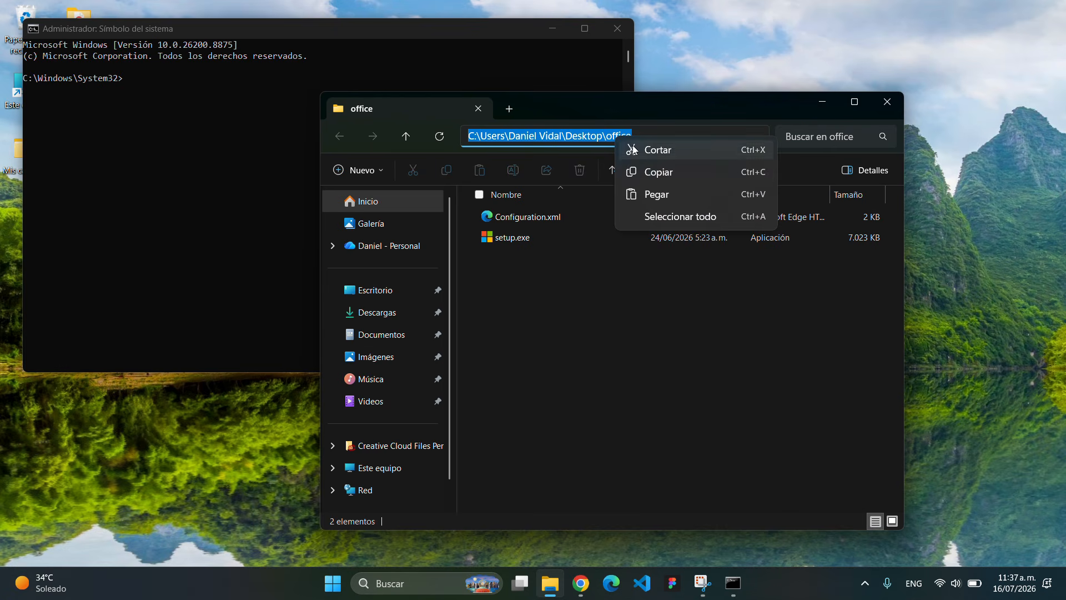
pyautogui.click(658, 172)
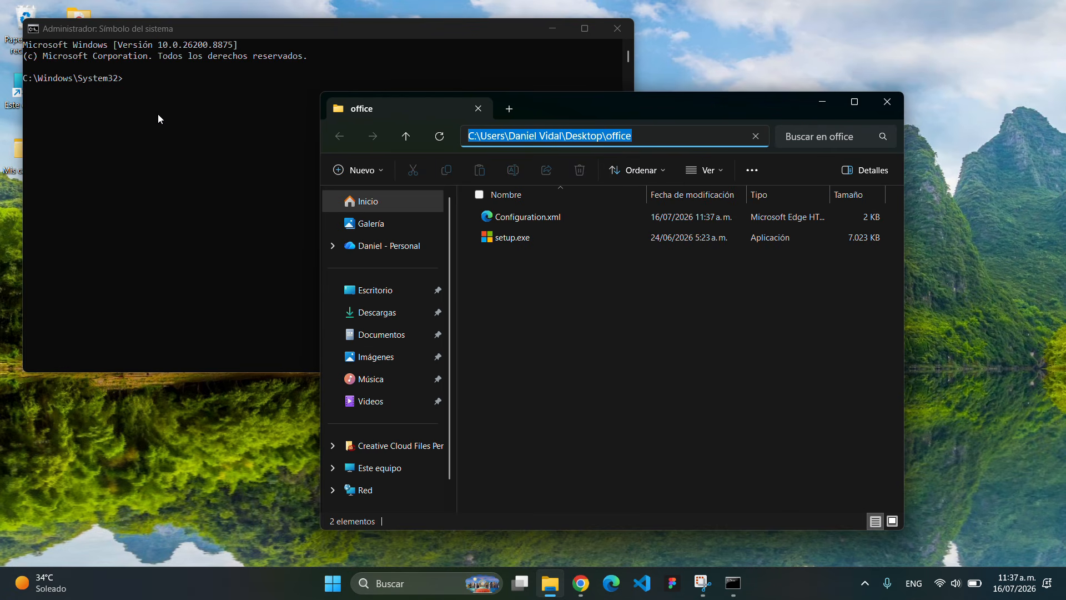
# In Command Prompt, change the working directory to the copied office folder path with cd
pyautogui.click(130, 79)
pyautogui.moveTo(297, 28); pyautogui.dragTo(418, 131)
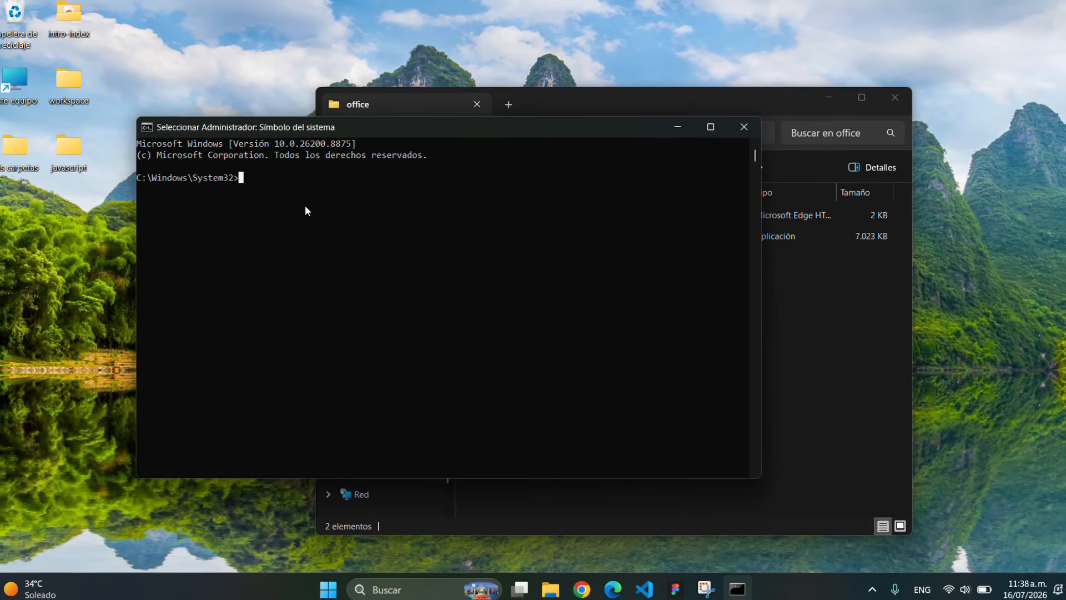
pyautogui.write('cd')
pyautogui.hotkey('ctrl', 'v')
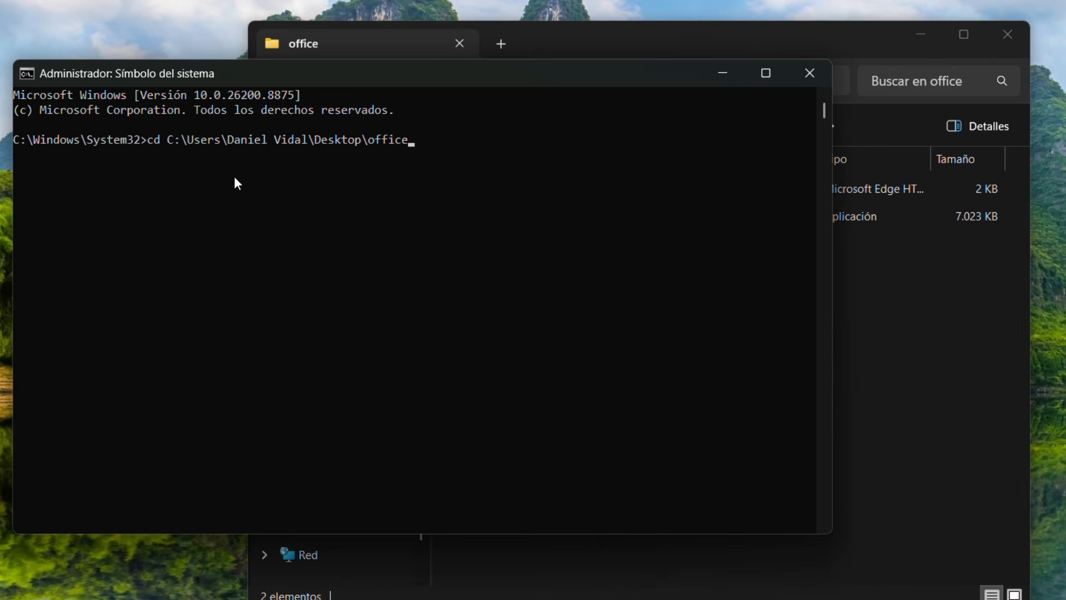
pyautogui.press('Return')
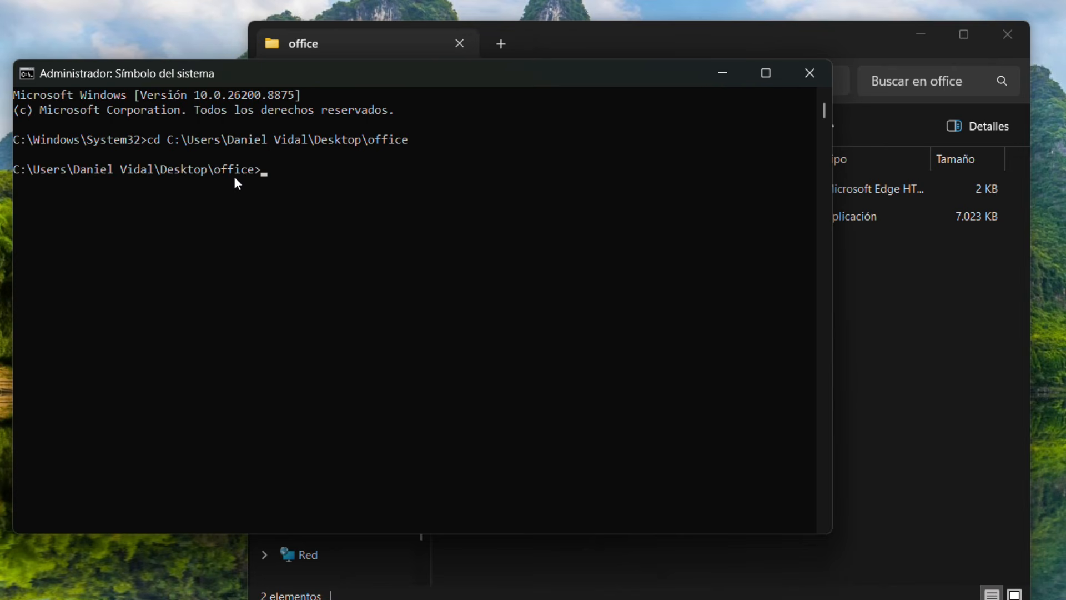
# Run setup /configure configuration.xml to start the Office installation
pyautogui.write('setup /co')
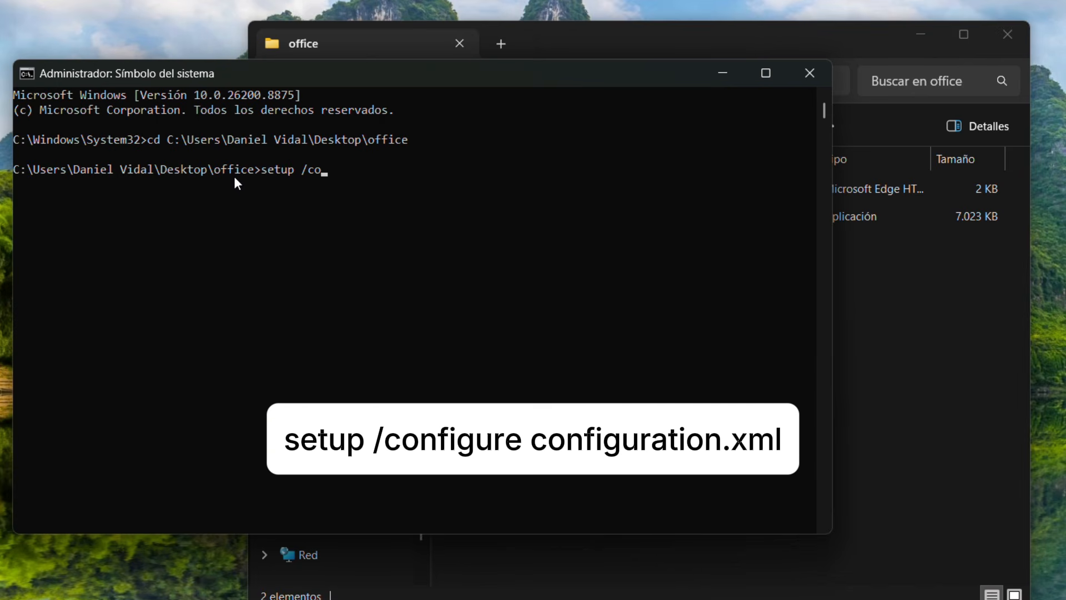
pyautogui.write('nfigure conf')
pyautogui.write('igur')
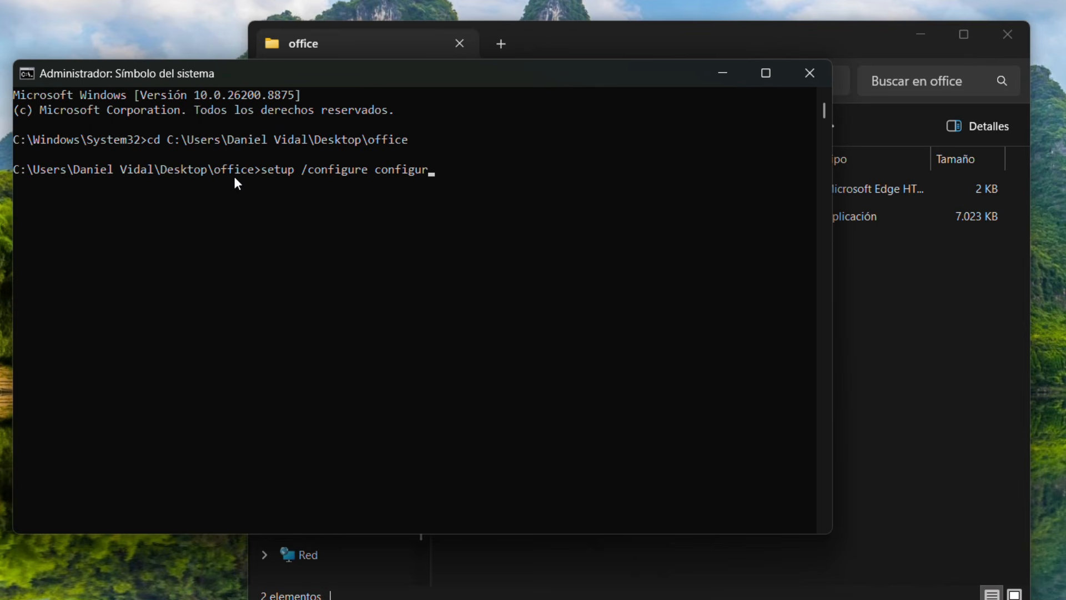
pyautogui.write('ation.xml')
pyautogui.press('Return')
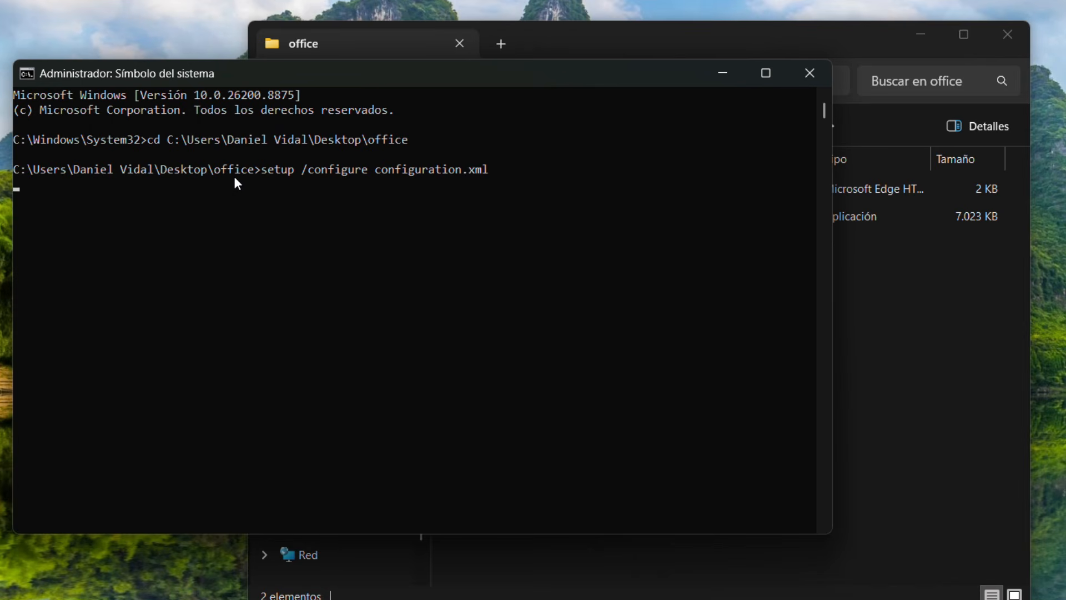